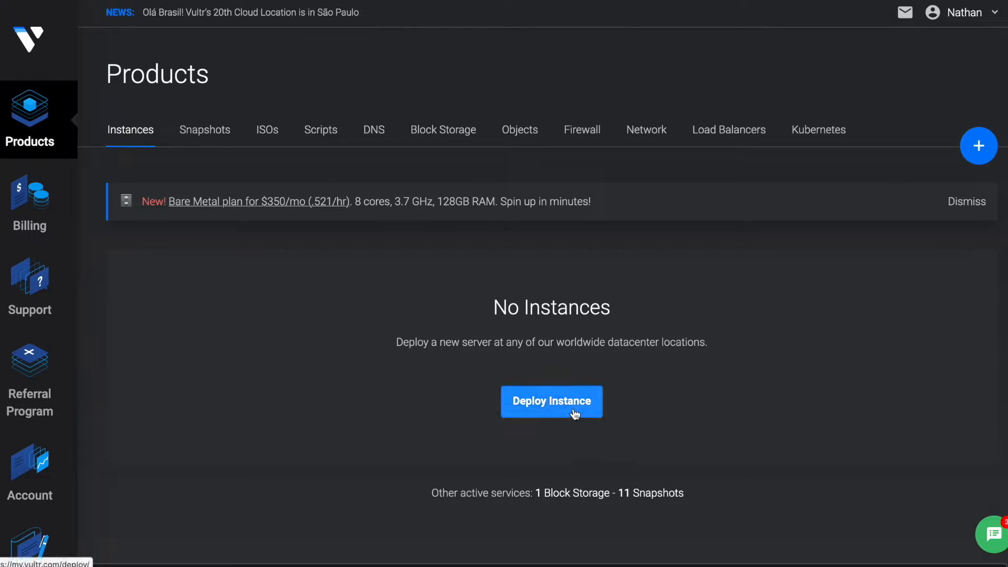
Go to Products and show the empty Instances list.
click(574, 408)
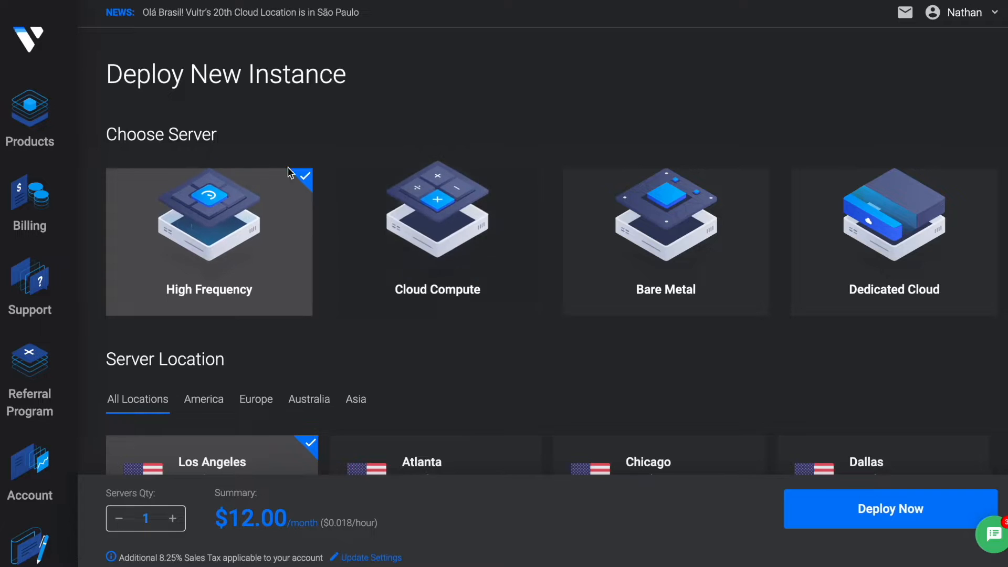
Choose a Cloud Compute server ($10.00/month) located in New York (NJ).
click(399, 261)
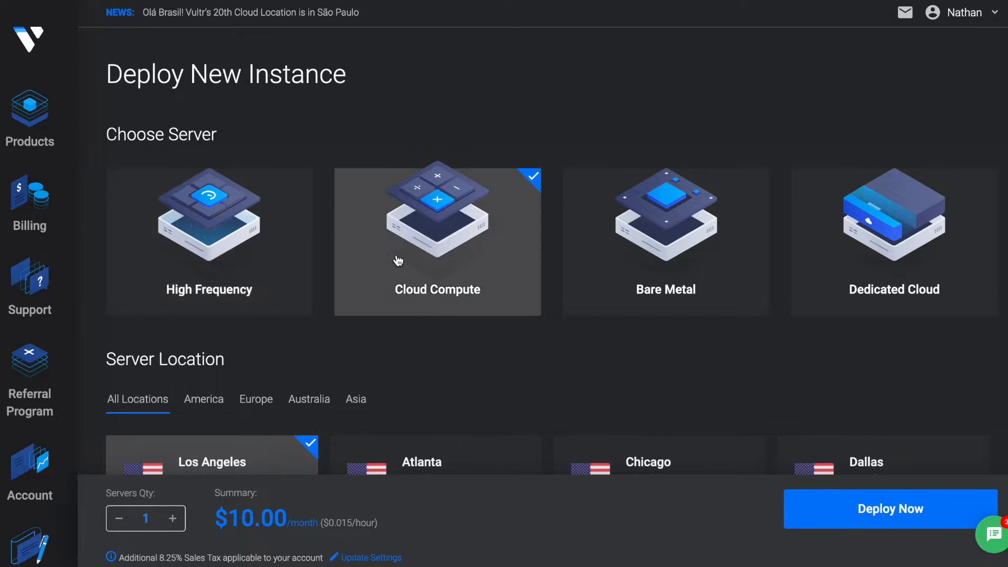
click(266, 198)
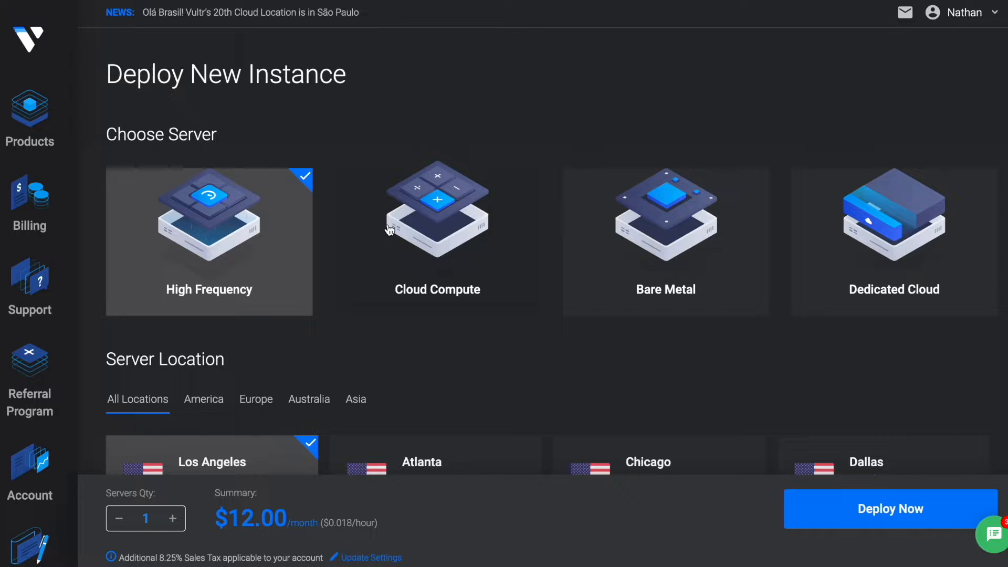
scroll(390, 230, down, 1)
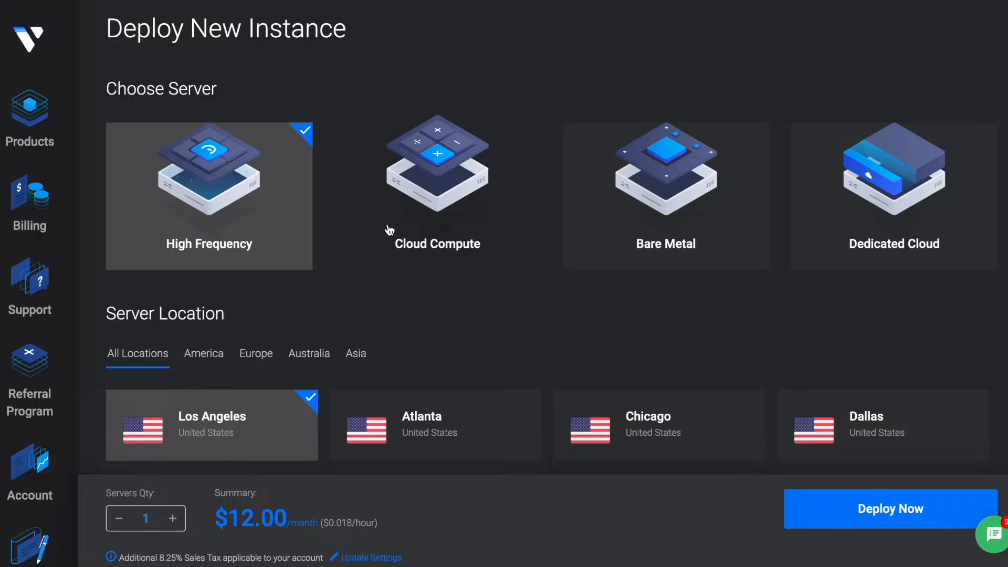
click(389, 230)
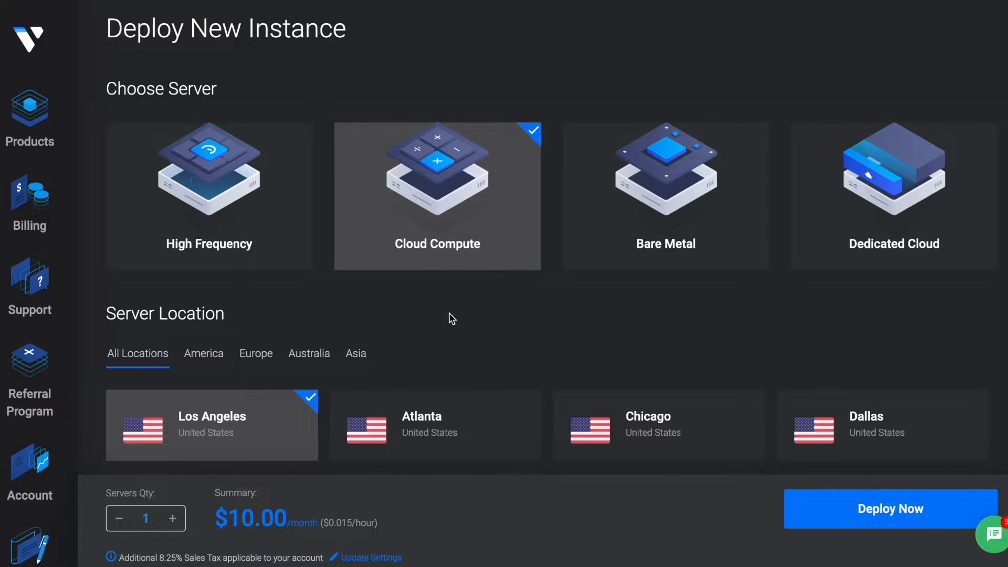
scroll(450, 318, down, 4)
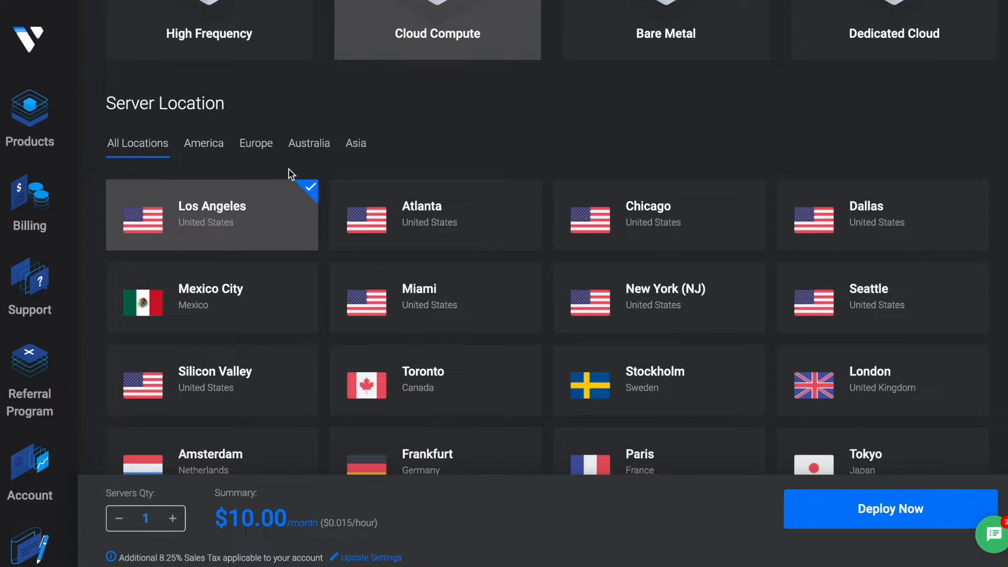
scroll(278, 211, down, 1)
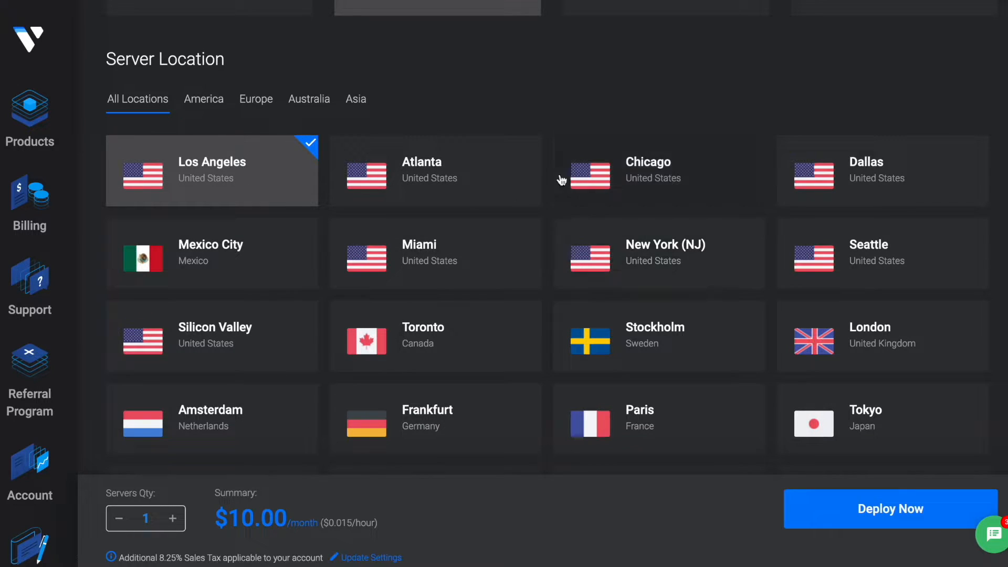
click(645, 279)
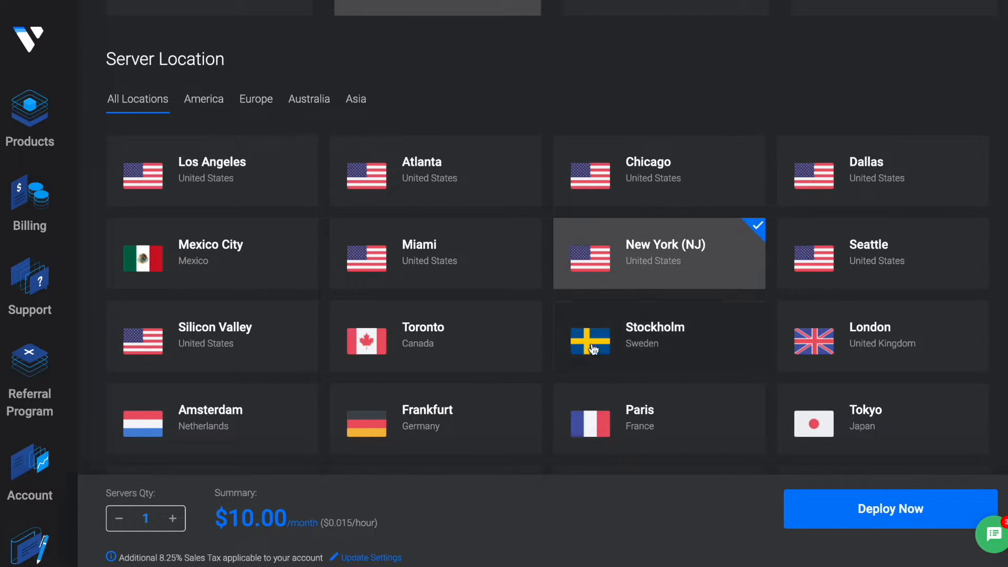
scroll(593, 349, down, 10)
Select the WordPress marketplace app on Ubuntu 20.04 x64 as the server type.
scroll(590, 348, down, 1)
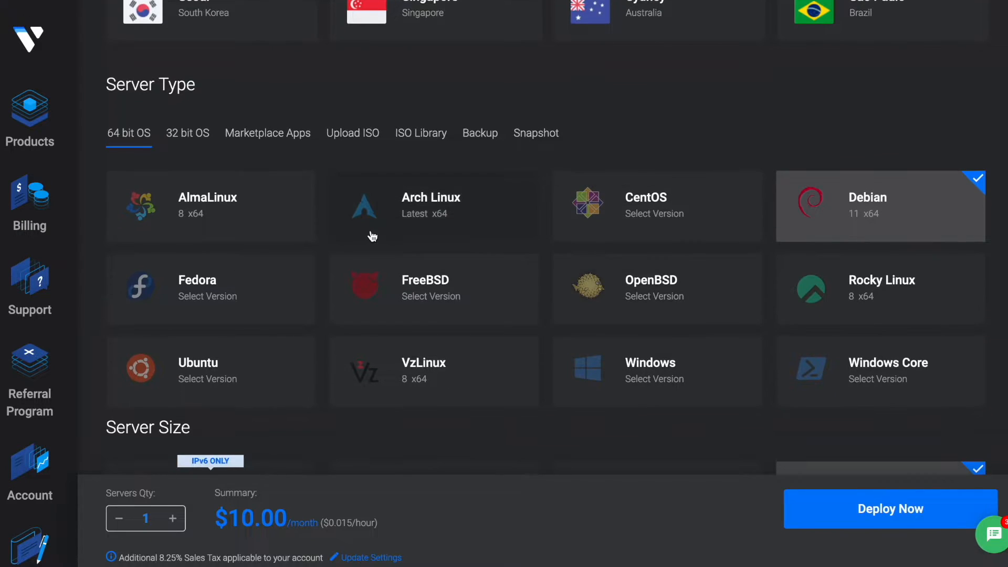
scroll(372, 237, down, 2)
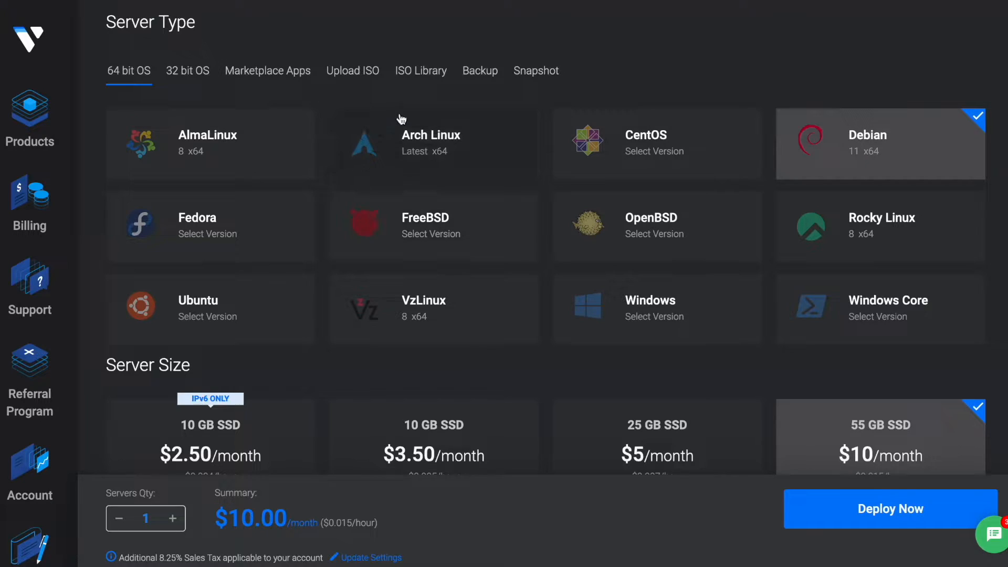
click(303, 305)
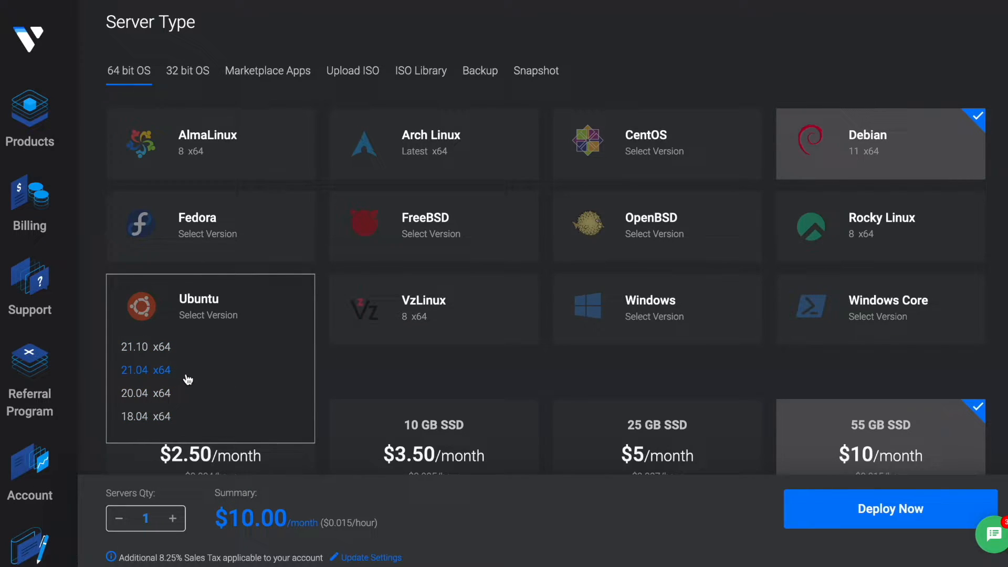
click(257, 73)
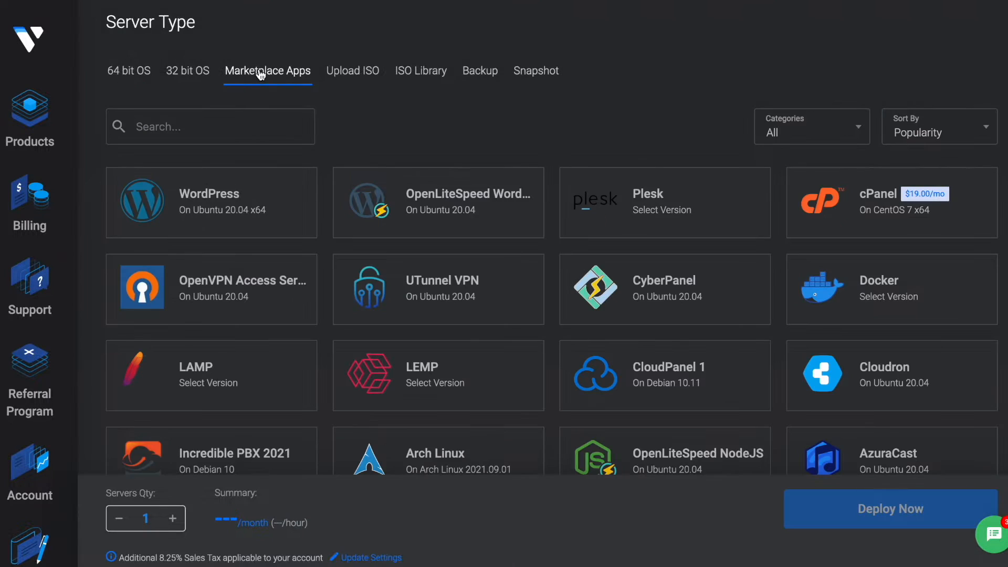
triple_click(246, 195)
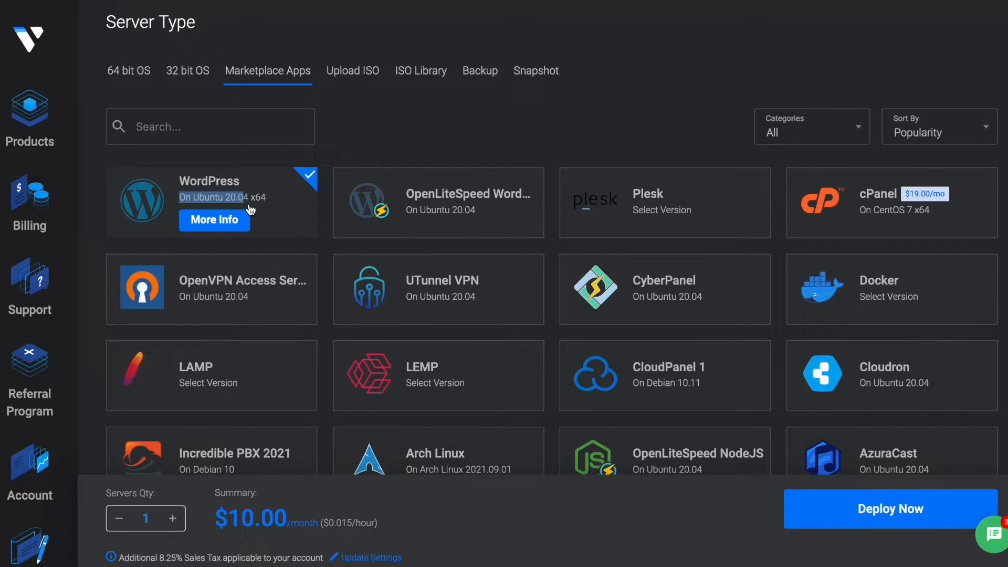
scroll(244, 208, down, 5)
scroll(300, 289, down, 2)
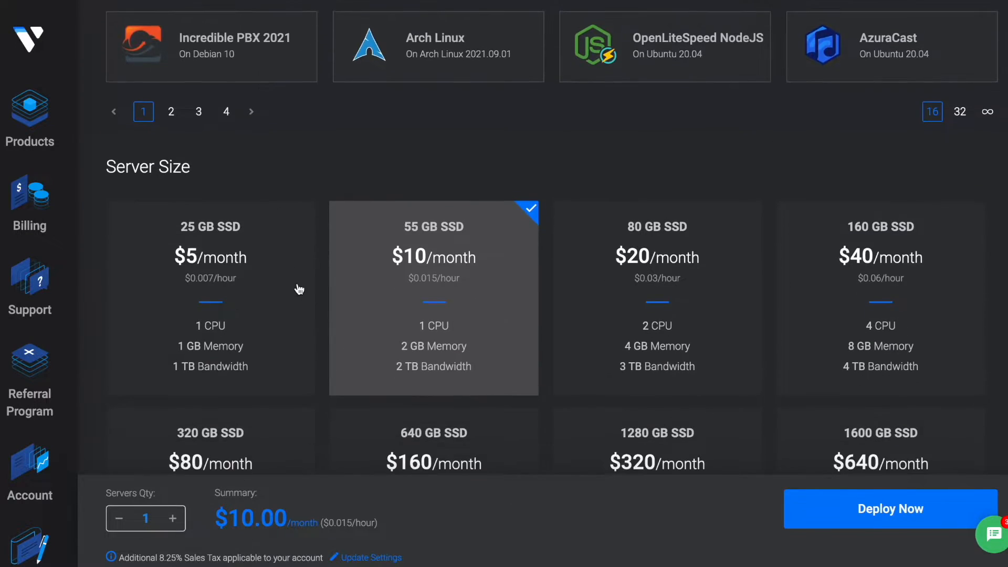
scroll(300, 289, up, 7)
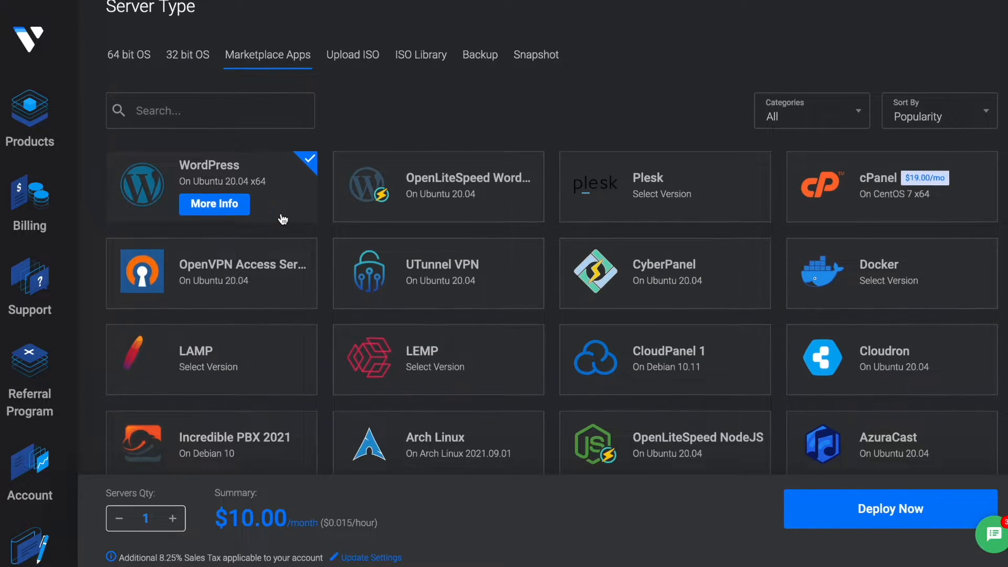
scroll(273, 216, down, 6)
Choose the 25 GB SSD plan at $5/month.
click(229, 297)
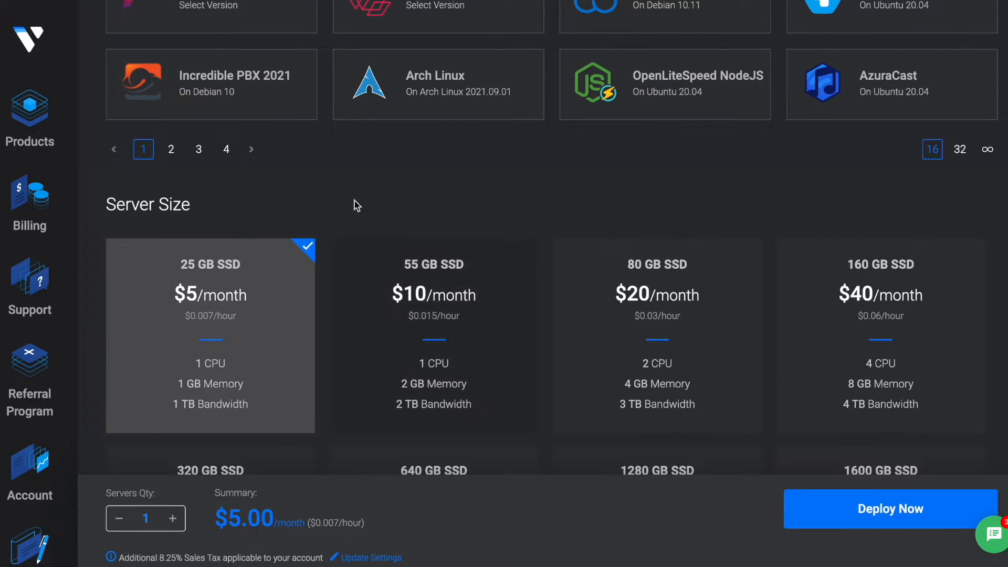
scroll(348, 190, down, 6)
scroll(347, 189, down, 5)
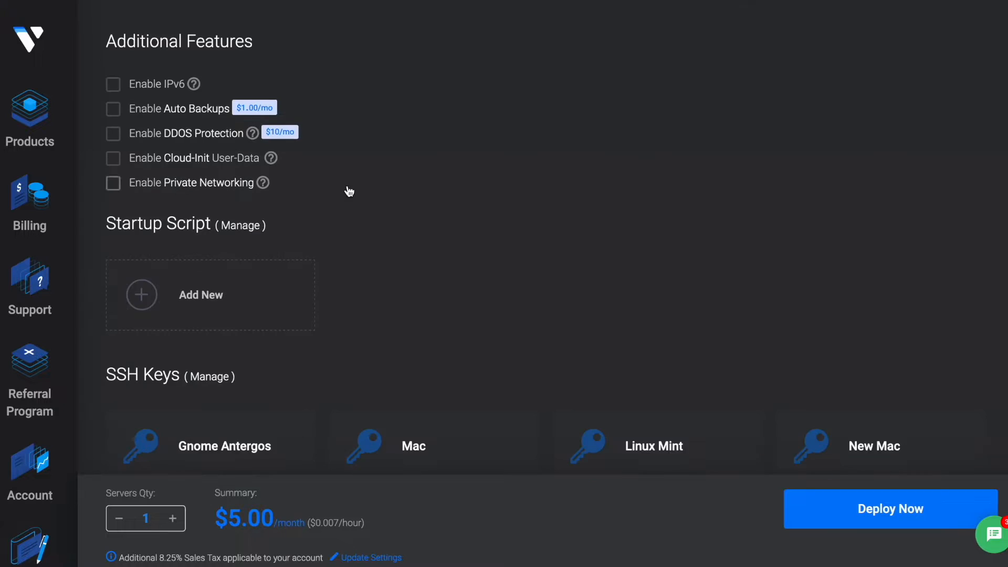
scroll(346, 189, up, 4)
Enable IPv6 and Private Networking as additional features.
click(113, 286)
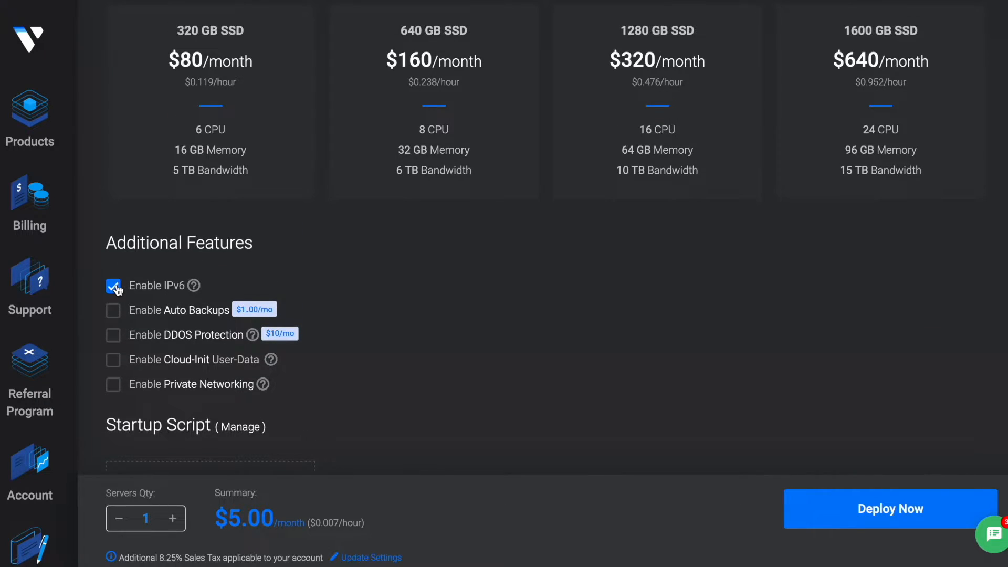
click(112, 386)
scroll(398, 353, down, 1)
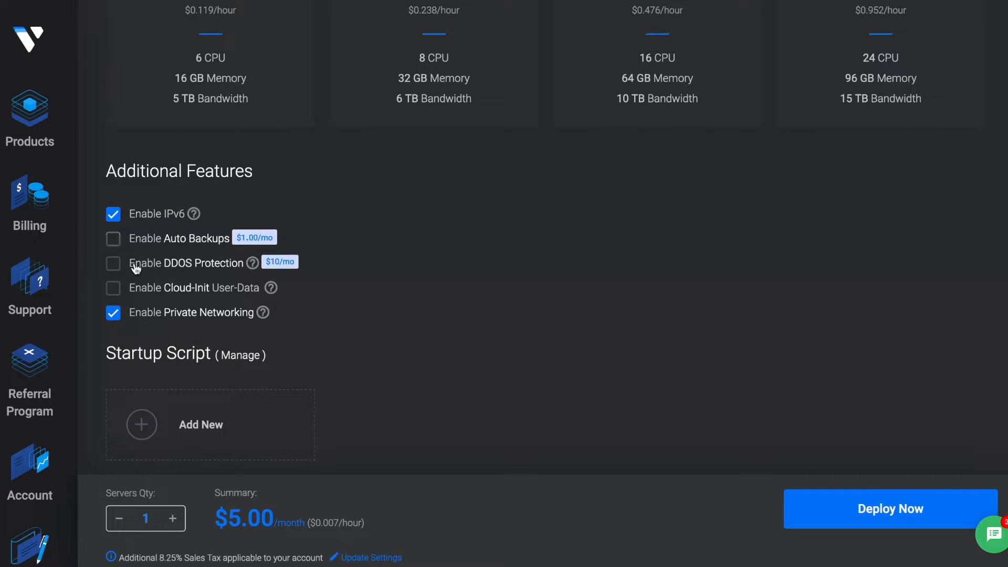
mouse_move(252, 268)
scroll(379, 371, down, 2)
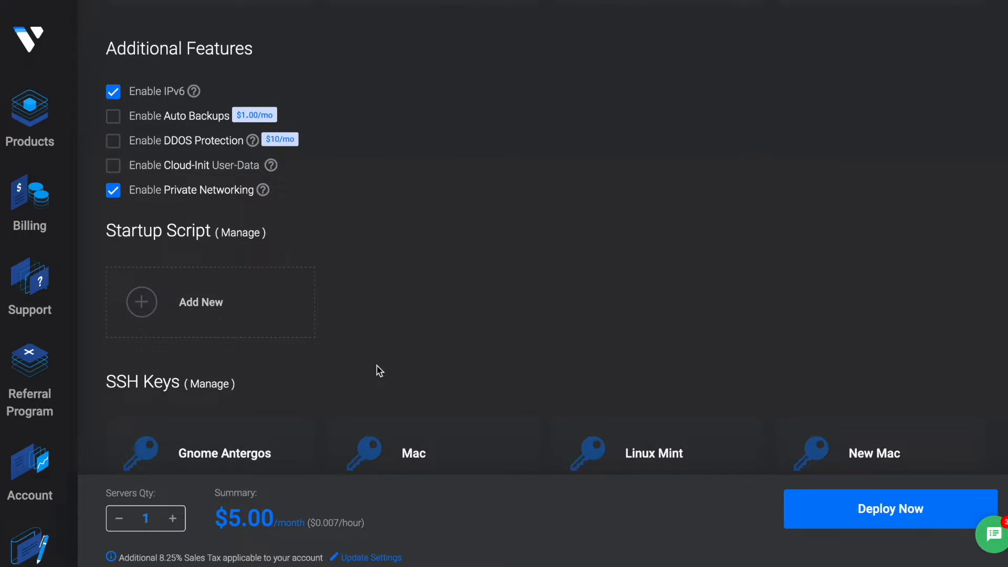
scroll(379, 371, up, 1)
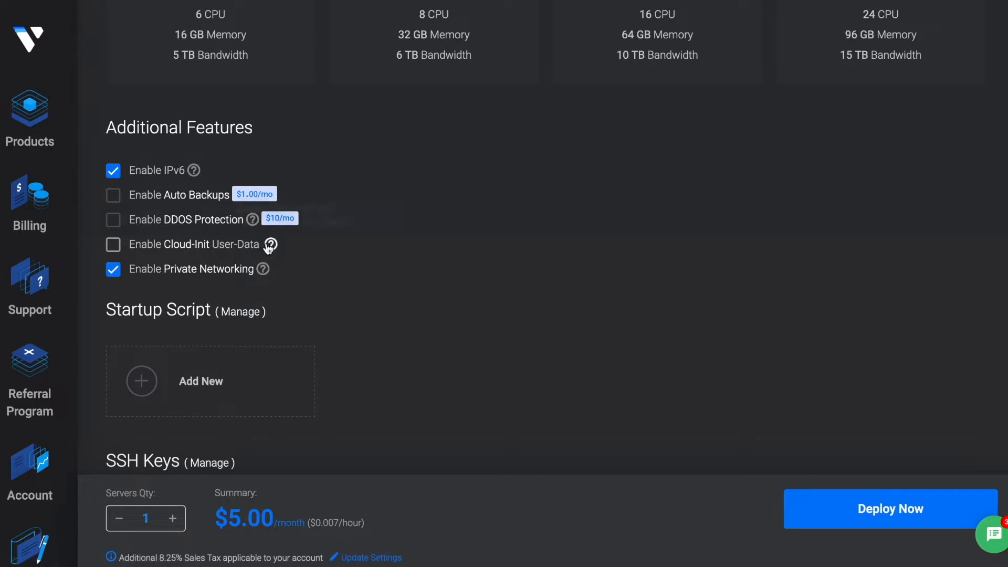
mouse_move(269, 247)
scroll(371, 346, down, 3)
scroll(372, 347, down, 4)
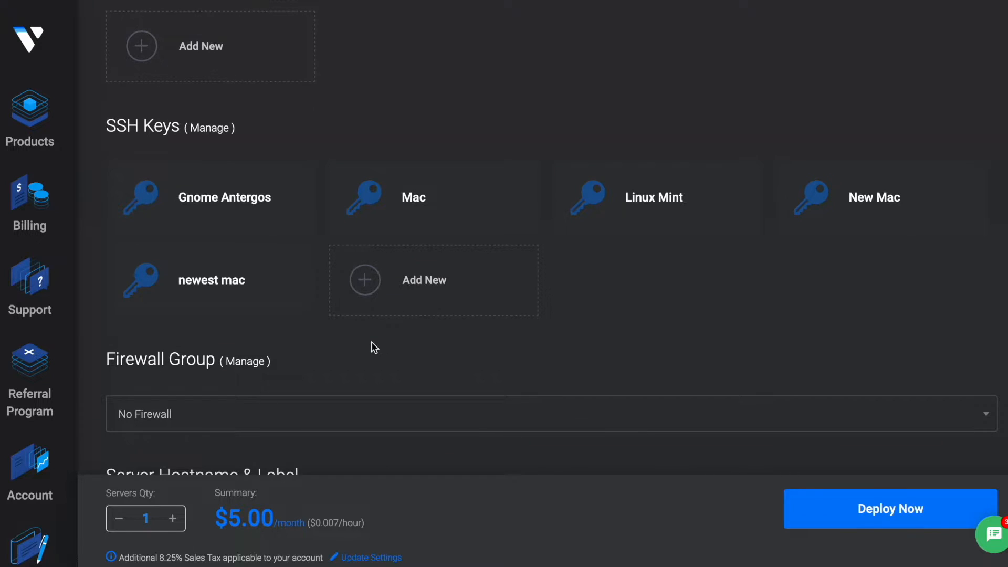
scroll(374, 347, down, 2)
scroll(374, 347, up, 2)
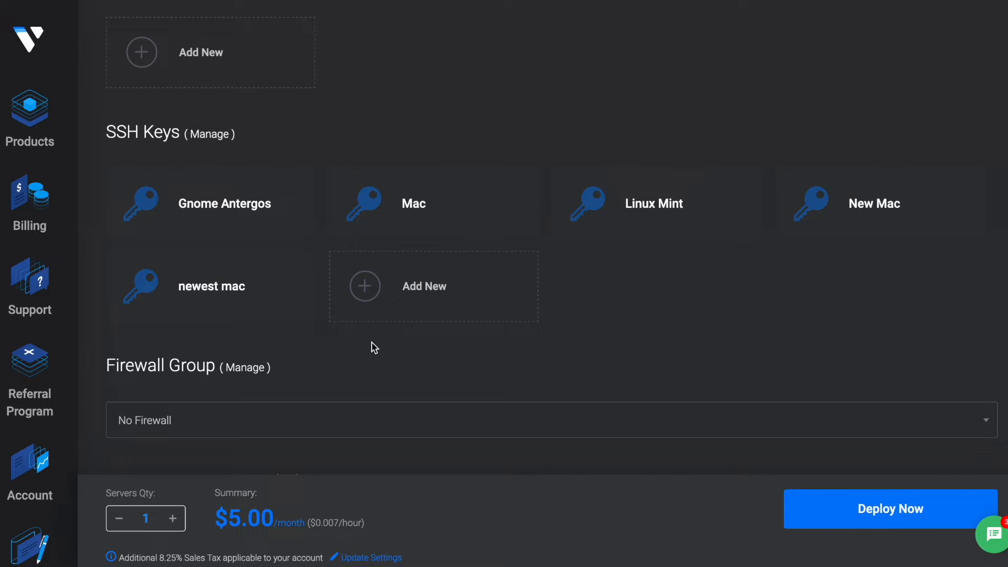
Attach the 'newest mac' SSH key and leave the server without a firewall group.
click(179, 319)
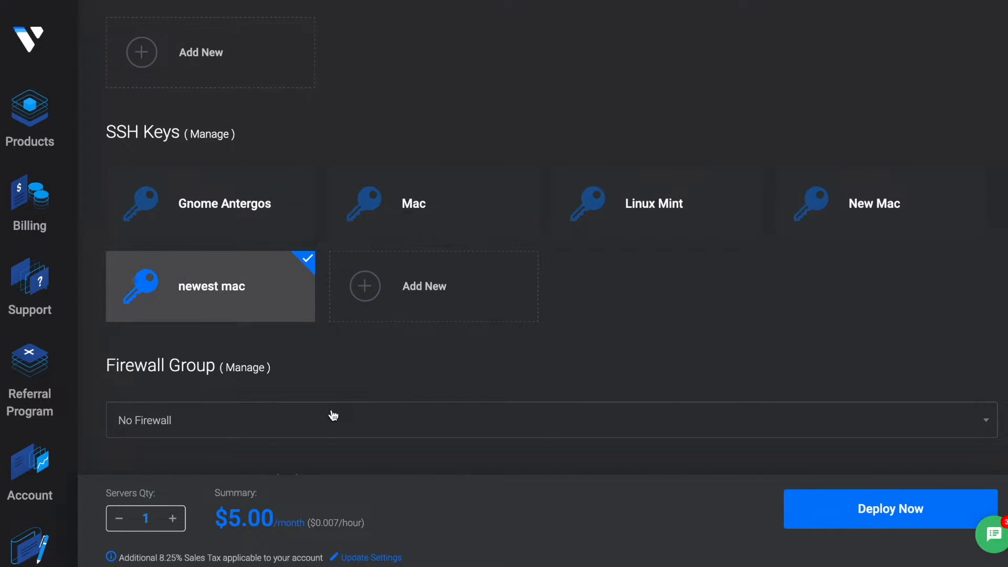
scroll(332, 416, down, 2)
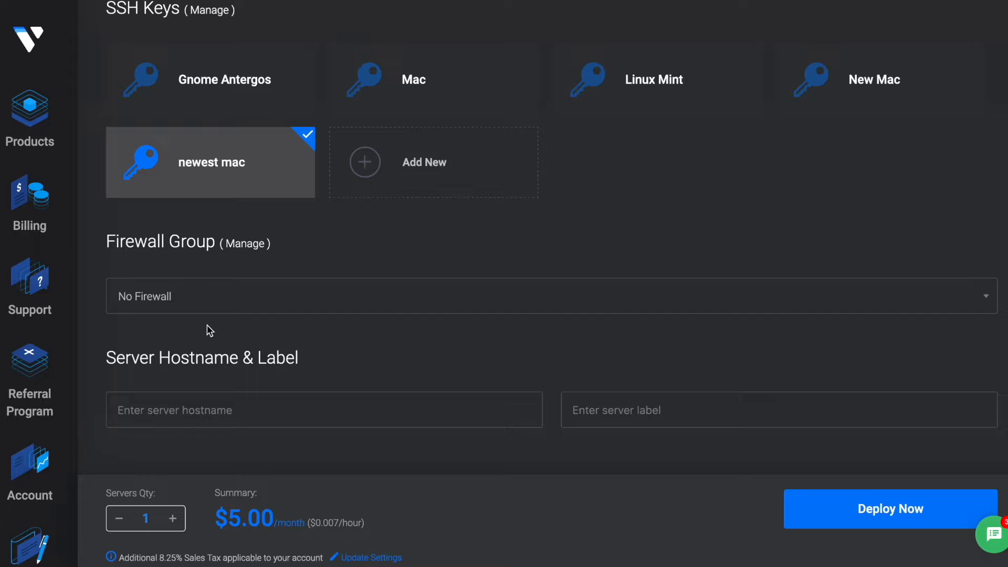
click(185, 297)
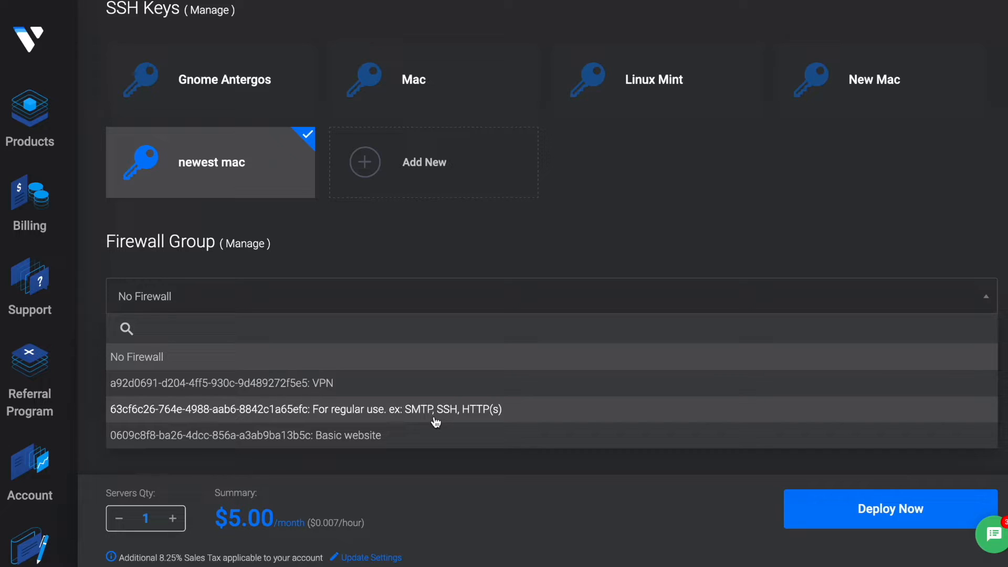
click(488, 285)
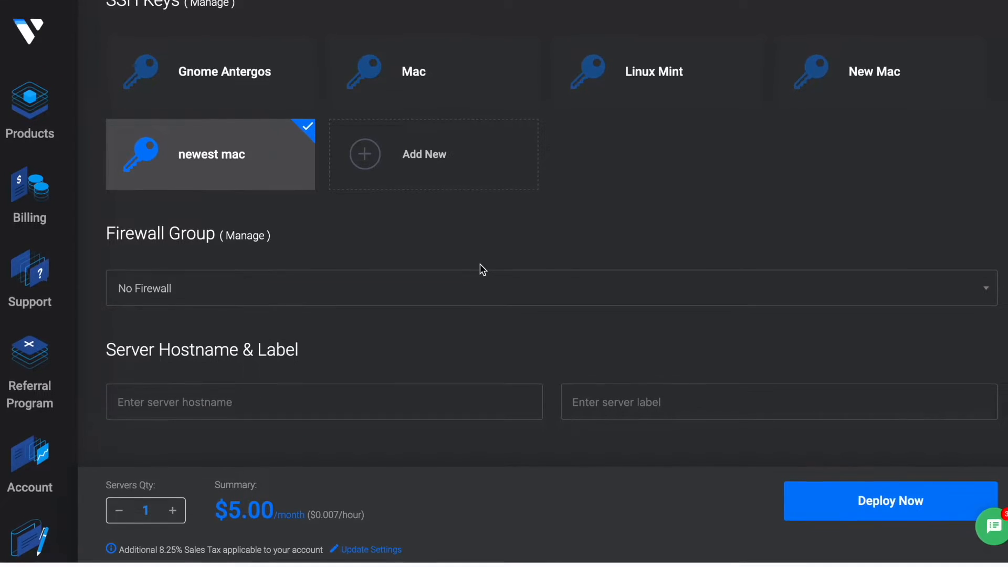
Set the server hostname to simple-wp.
click(436, 401)
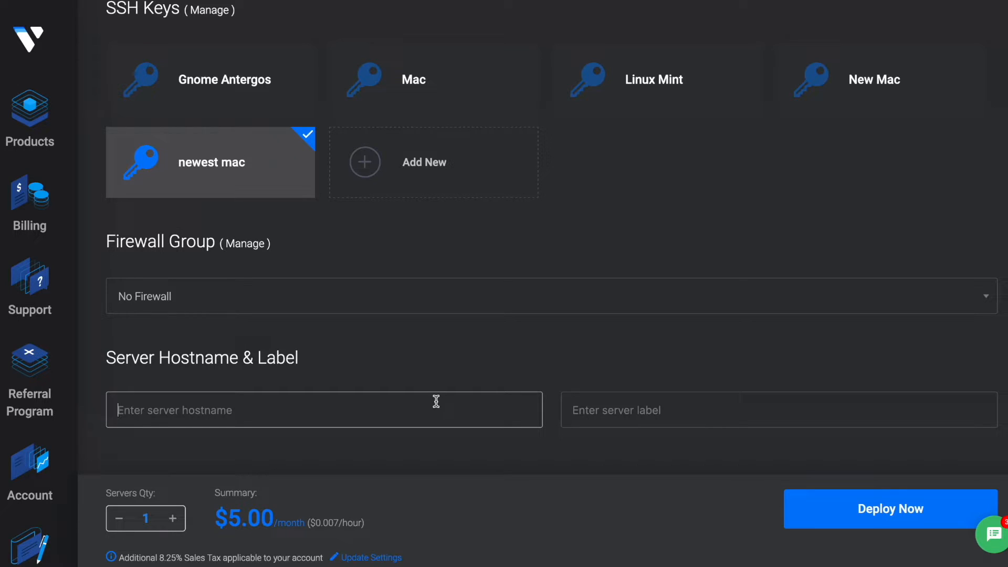
text(simpl)
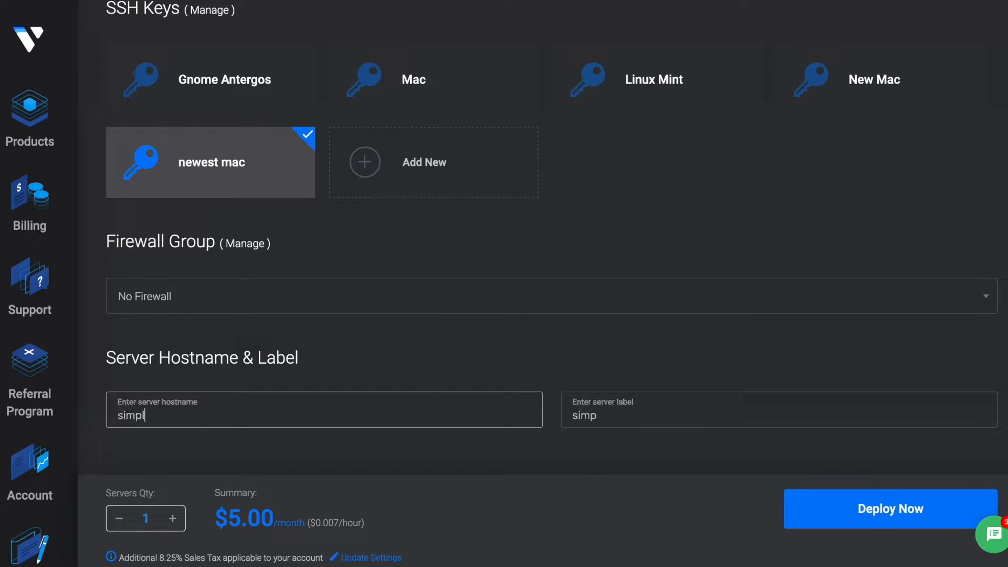
text(e-wp)
key(Tab)
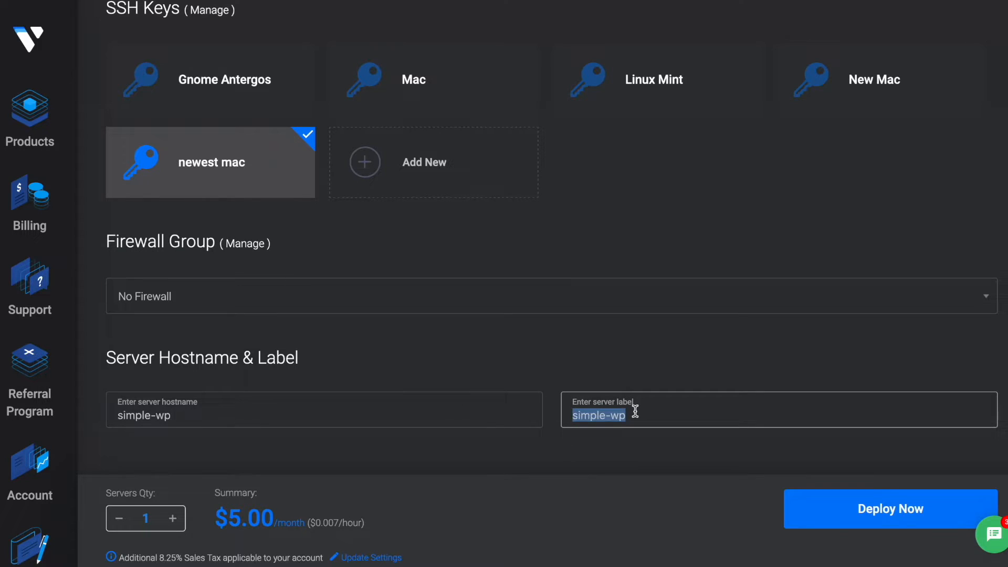
click(575, 354)
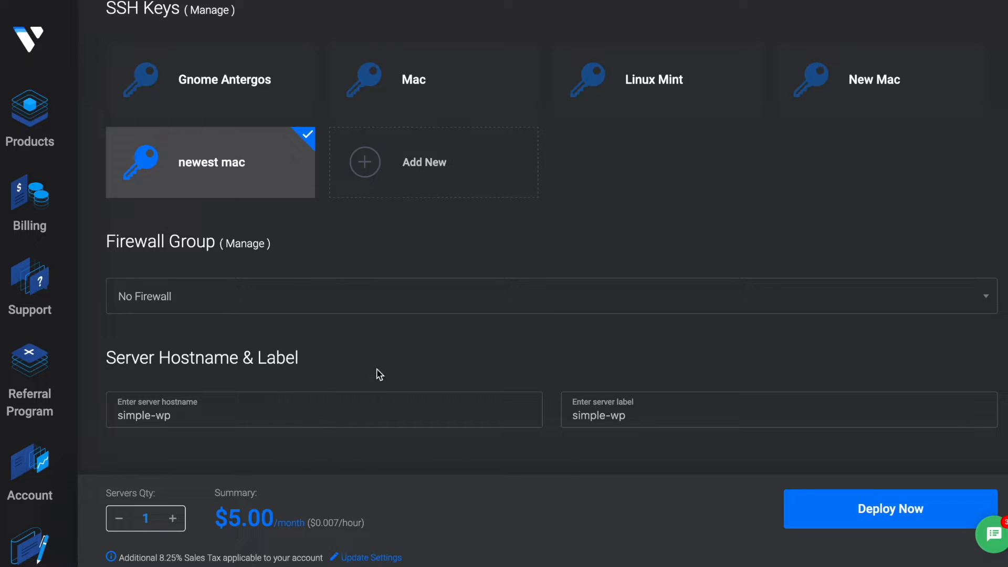
click(266, 400)
Replace the label field's stray text with simple-wp.
click(621, 412)
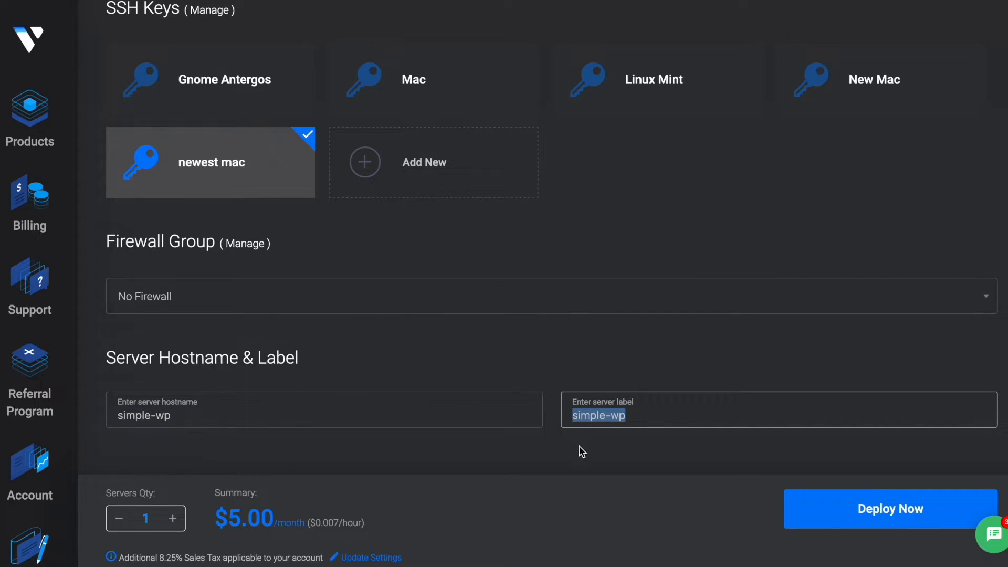
text(kljlkjkljljl)
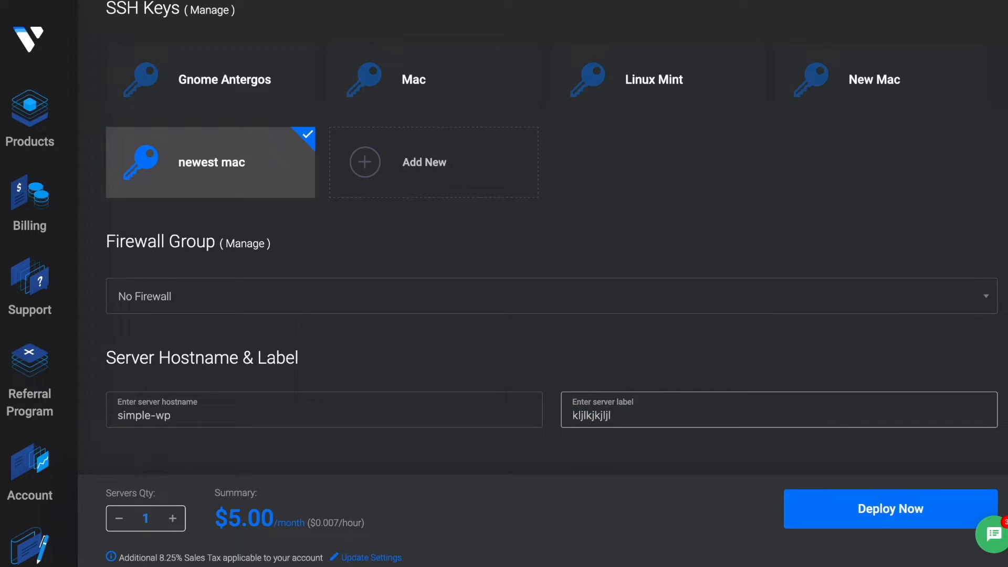
key(ctrl+a)
key(BackSpace)
text(simple-wp)
scroll(598, 379, up, 10)
scroll(598, 379, down, 10)
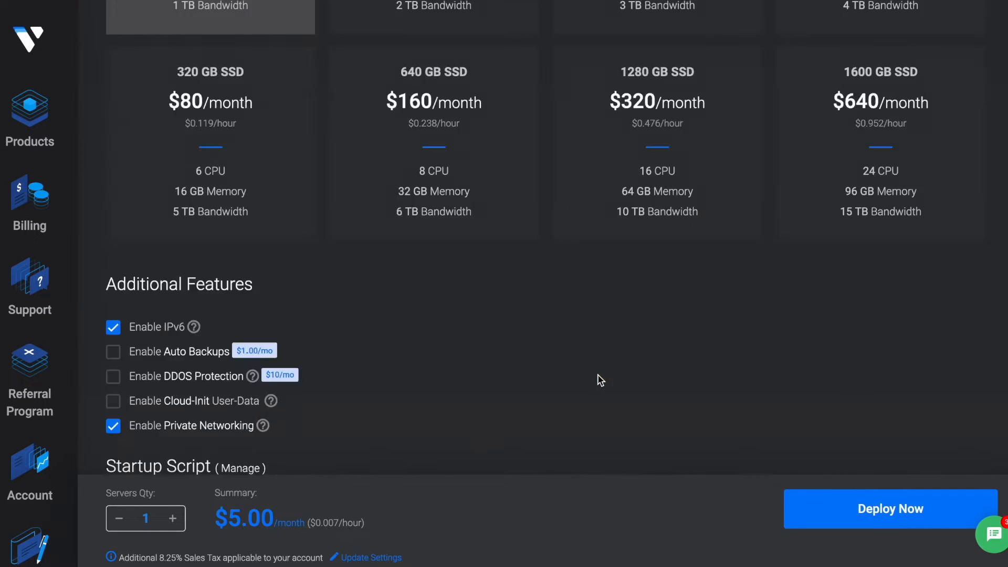
Deploy simple-wp and confirm it shows as running in New Jersey.
click(808, 506)
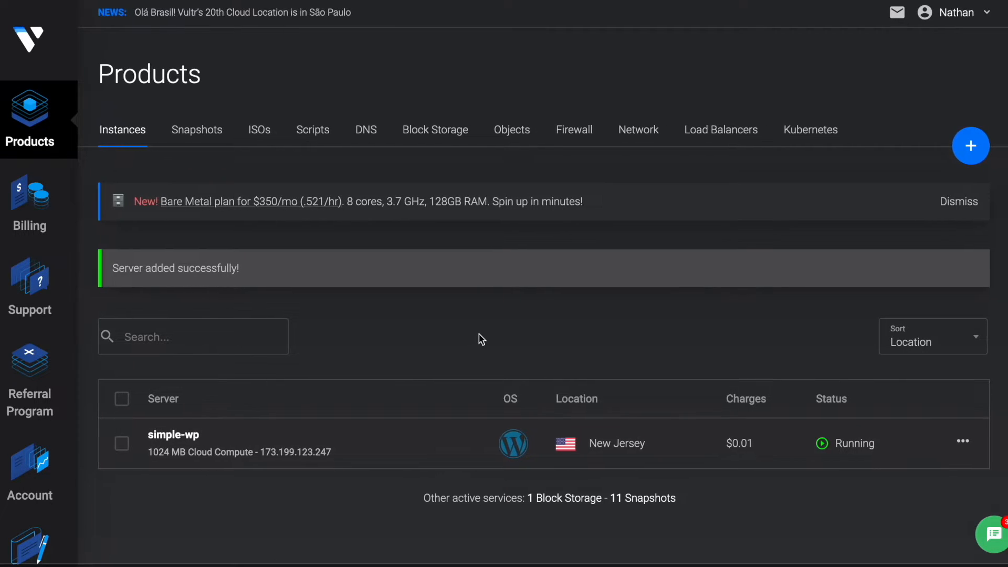
scroll(486, 340, left, 1)
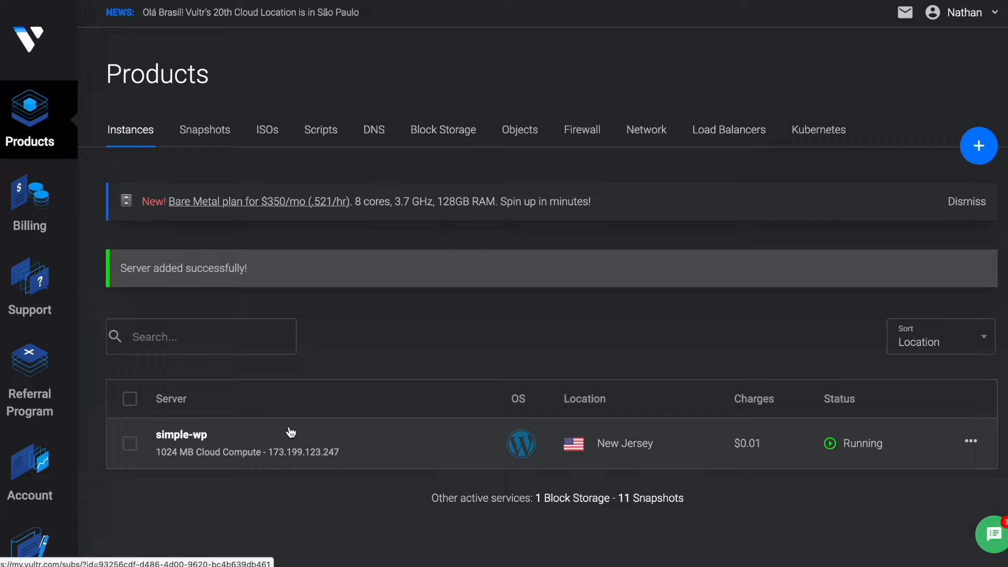
Open simple-wp's details and follow the wp-admin URL under Application Information.
click(205, 434)
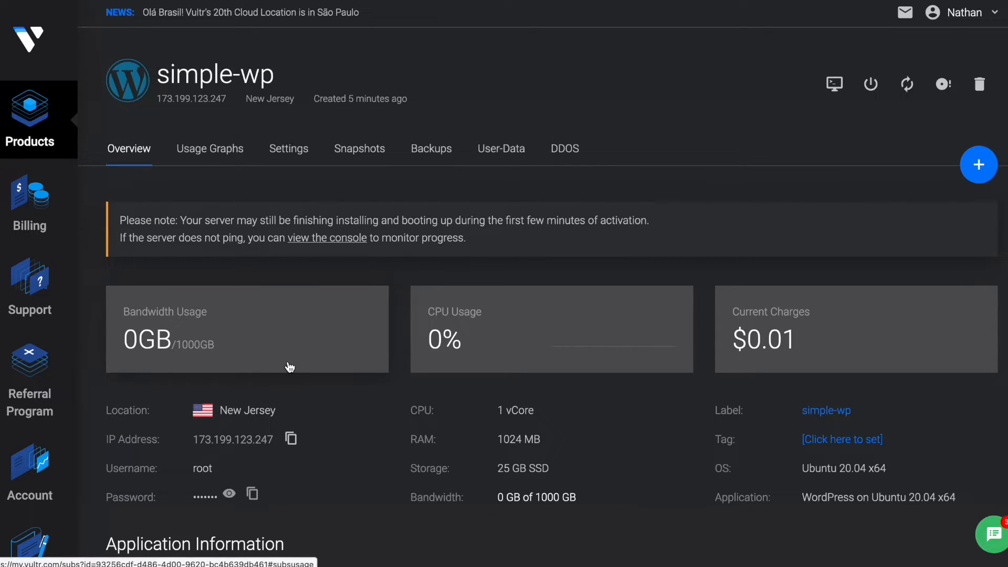
scroll(290, 367, down, 5)
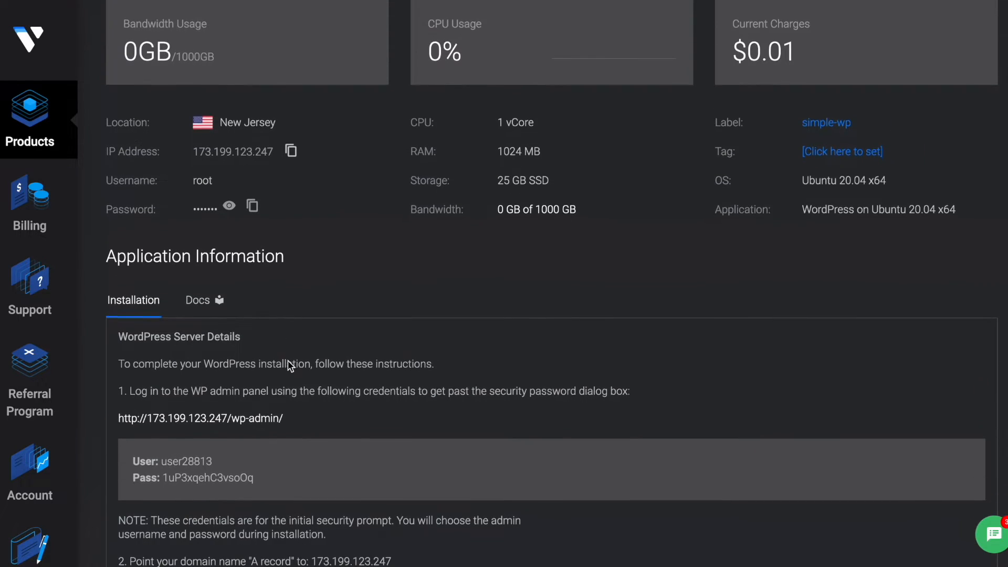
scroll(289, 366, down, 4)
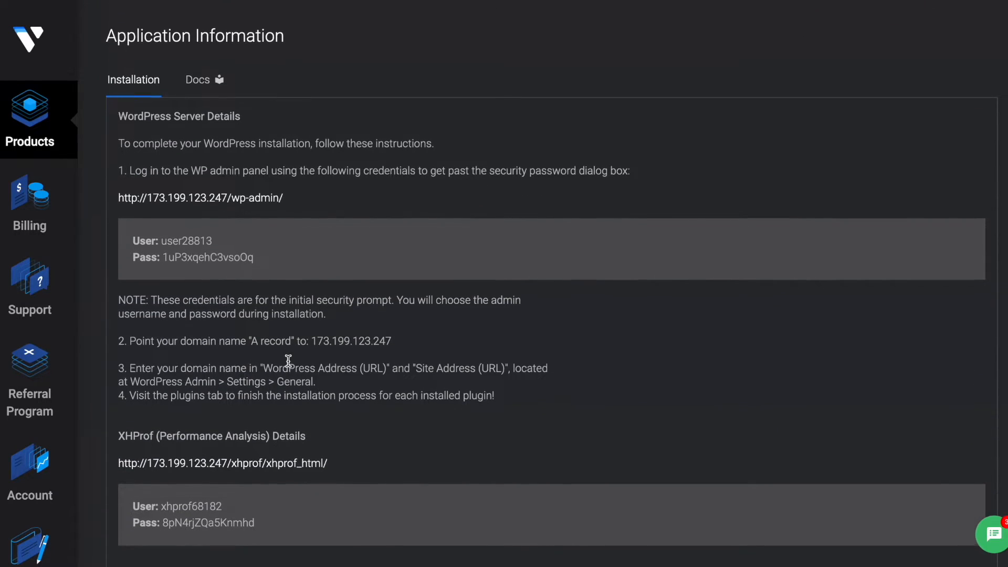
scroll(322, 297, down, 1)
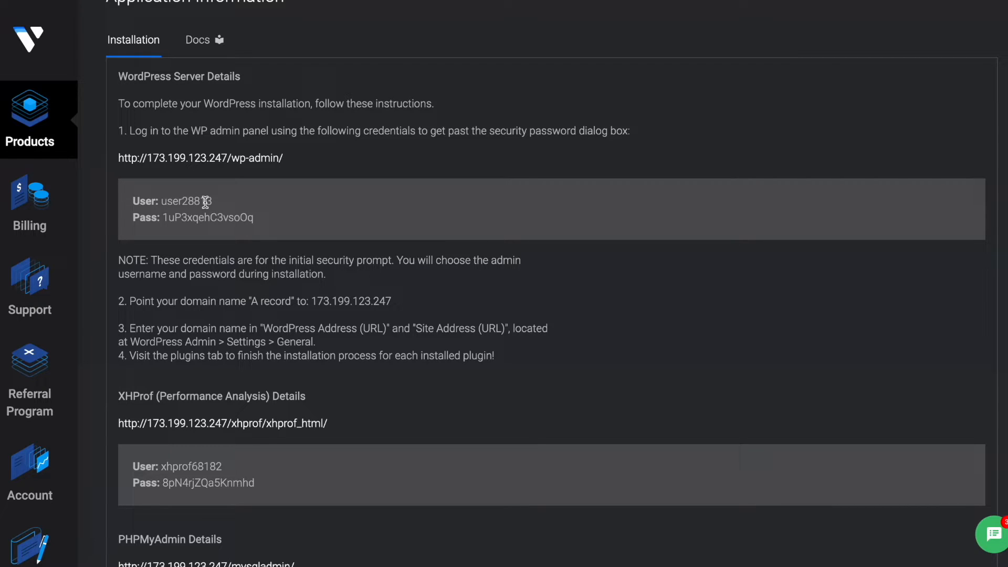
scroll(227, 204, up, 1)
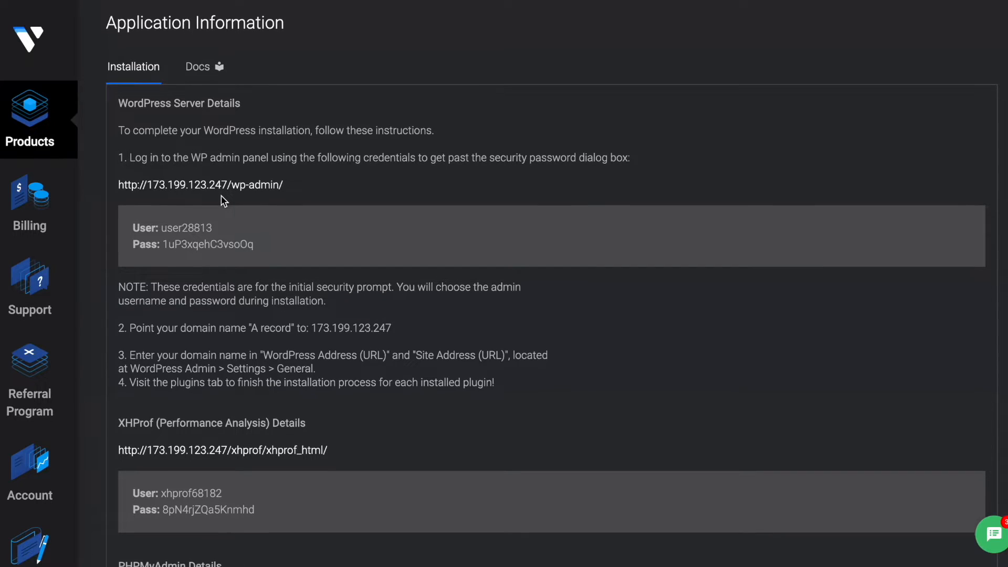
click(218, 186)
Sign in to the security prompt with the server's provided username and password.
double_click(200, 225)
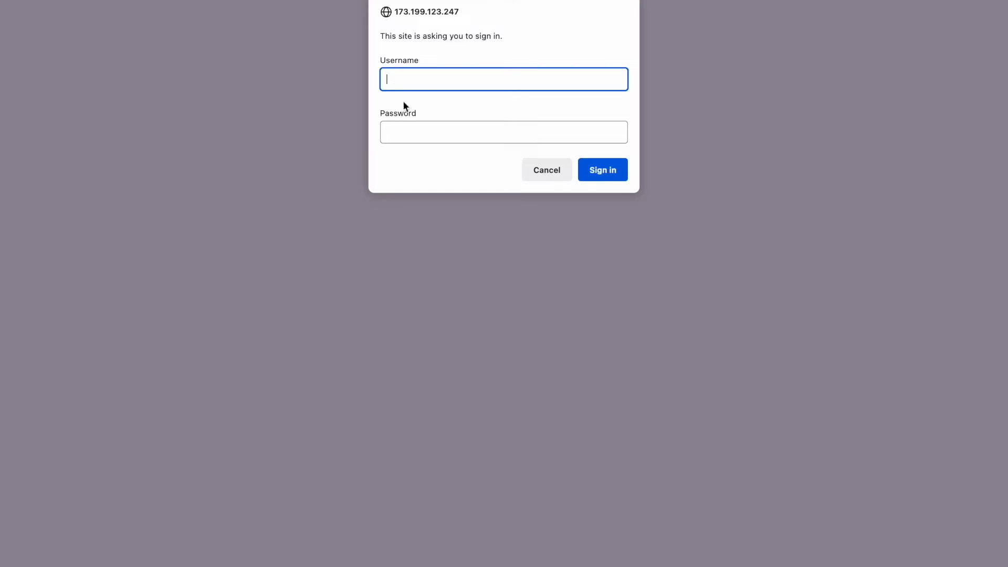
text(user28813)
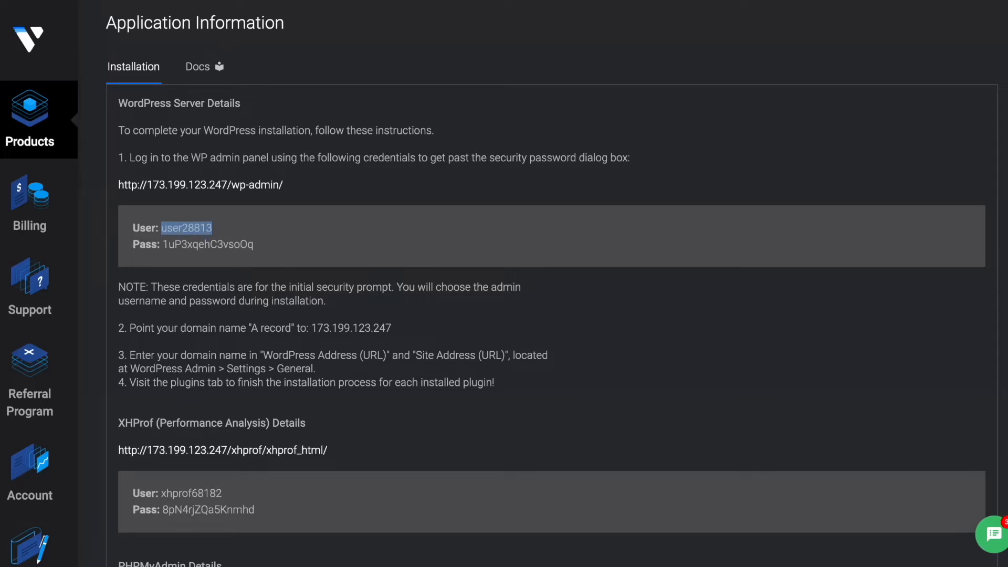
double_click(220, 244)
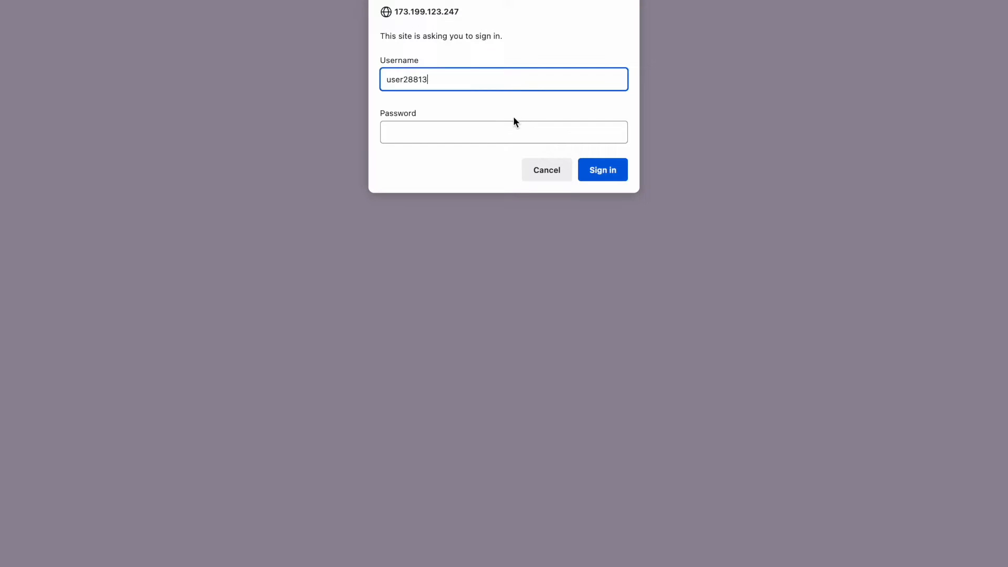
click(500, 131)
key(ctrl+v)
click(600, 174)
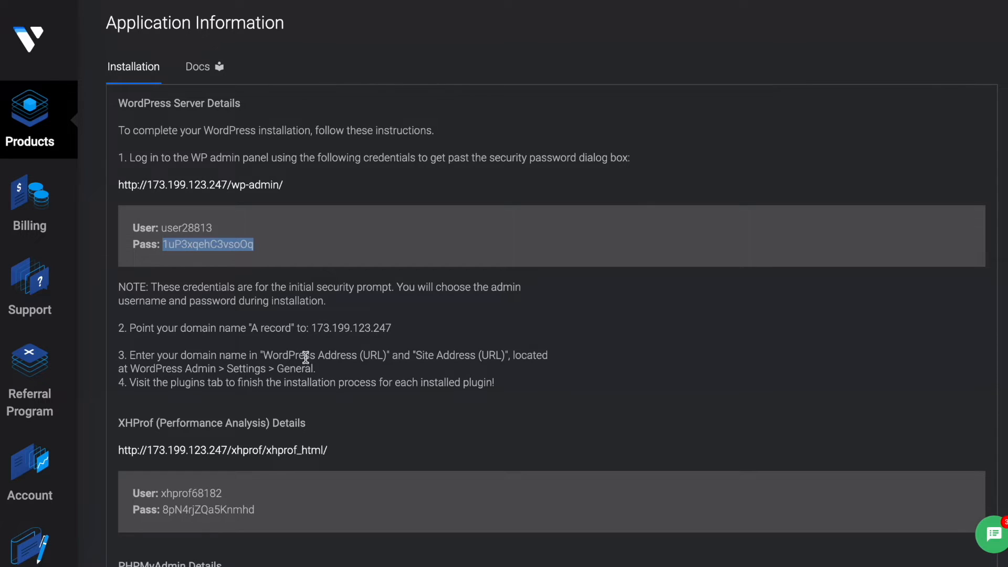
Keep English (United States) as the installation language and continue.
scroll(304, 360, down, 3)
scroll(305, 358, up, 1)
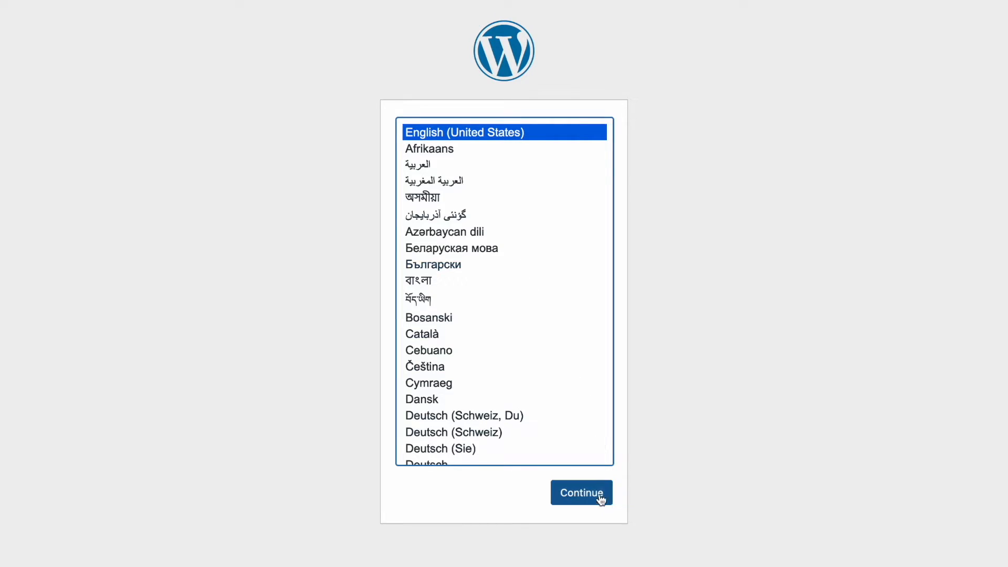
click(594, 494)
scroll(441, 294, down, 2)
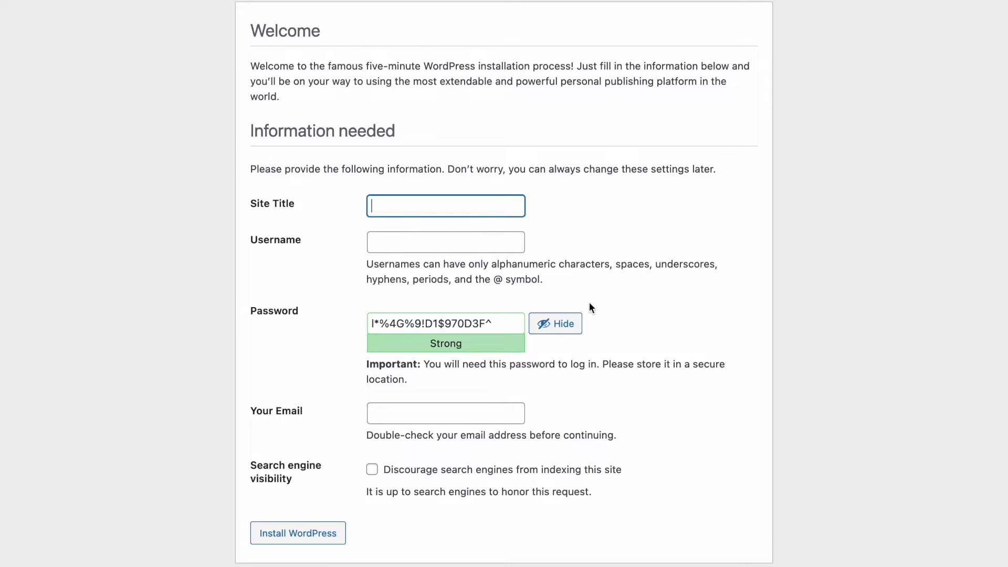
Enter site title simple-wp and username admin, and save a copy of the generated password.
text(simple-wp)
key(Tab)
text(admin)
key(Tab)
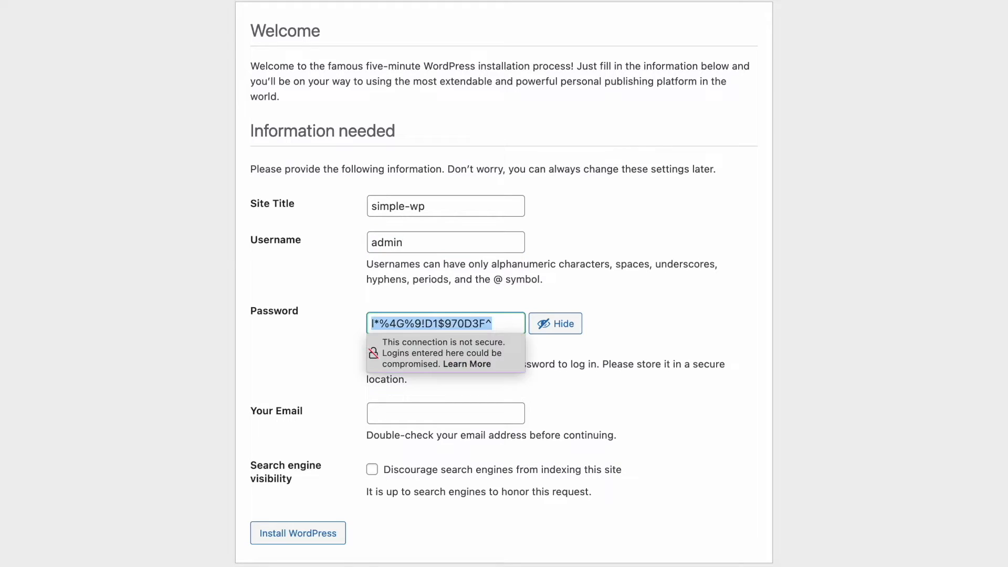
triple_click(455, 321)
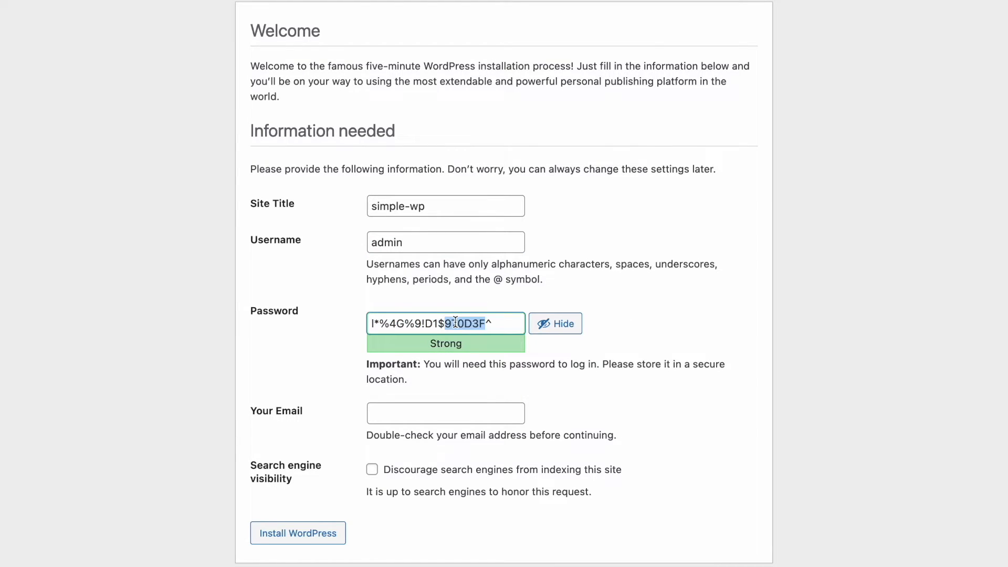
key(ctrl+c)
key(ctrl+t)
key(ctrl+v)
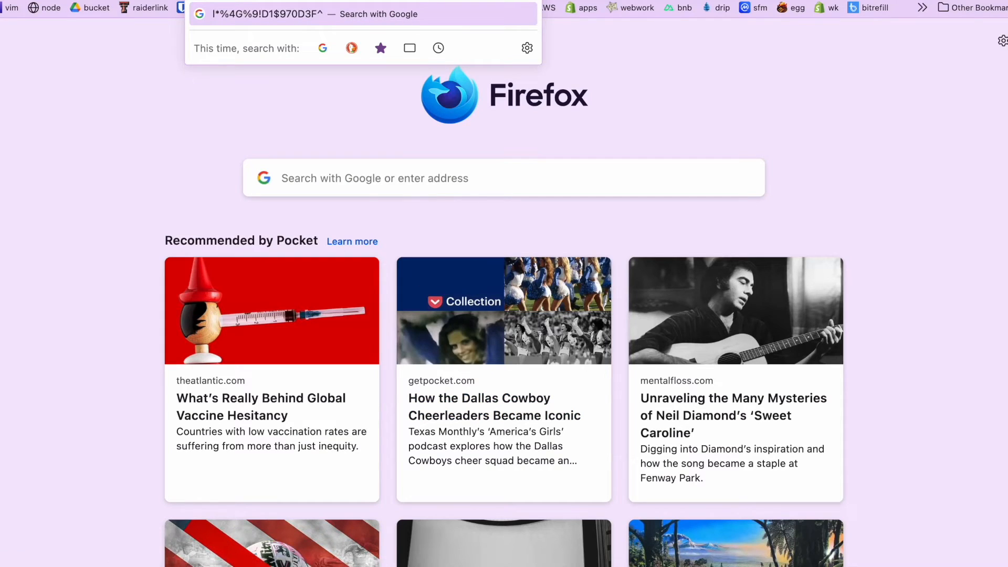
key(ctrl+w)
Fill in the email address and run the WordPress installation.
scroll(497, 319, down, 1)
click(445, 401)
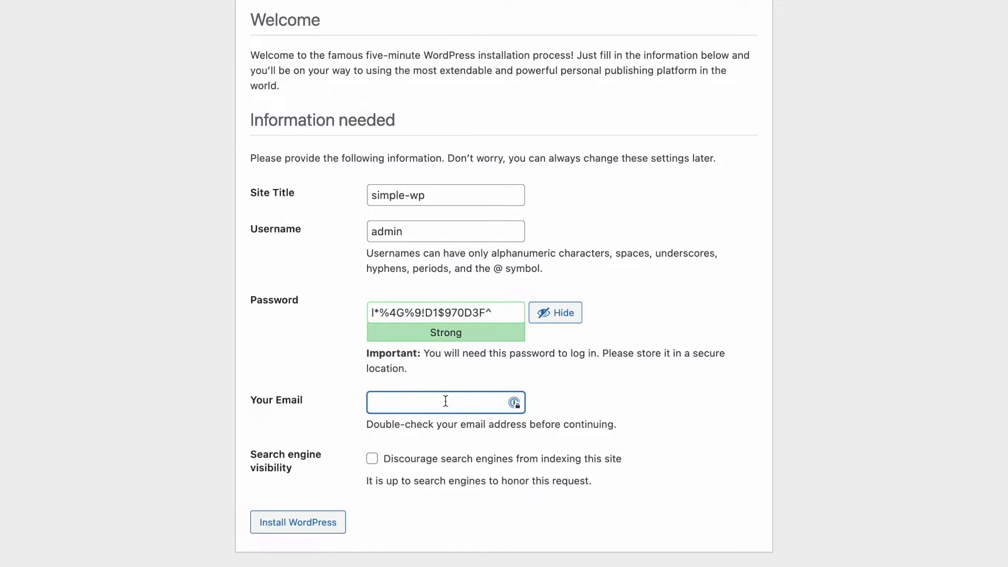
text(123@example.com)
click(304, 525)
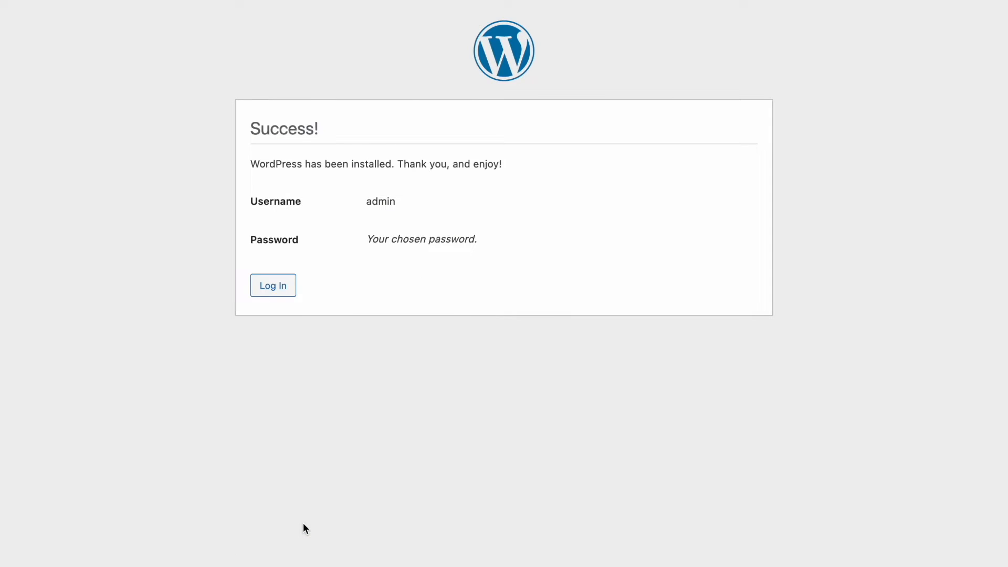
Enter admin on the WordPress login page, then reload the login address.
click(271, 290)
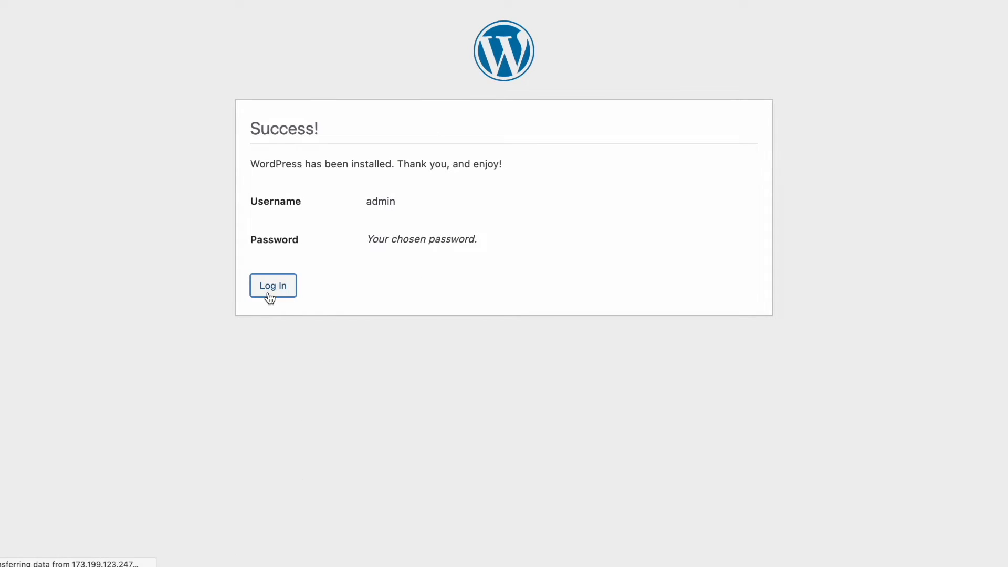
text(admin)
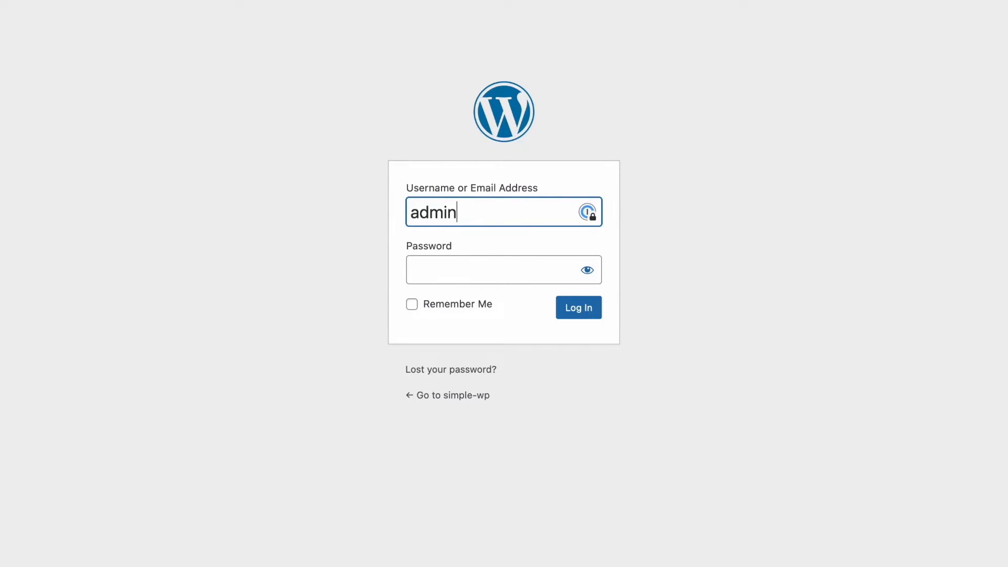
key(Tab)
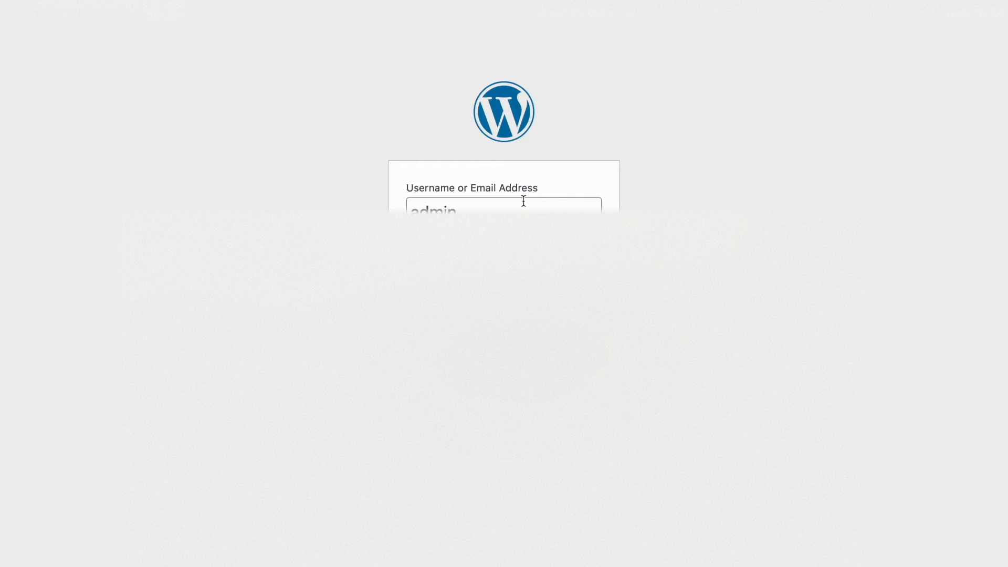
key(ctrl+l)
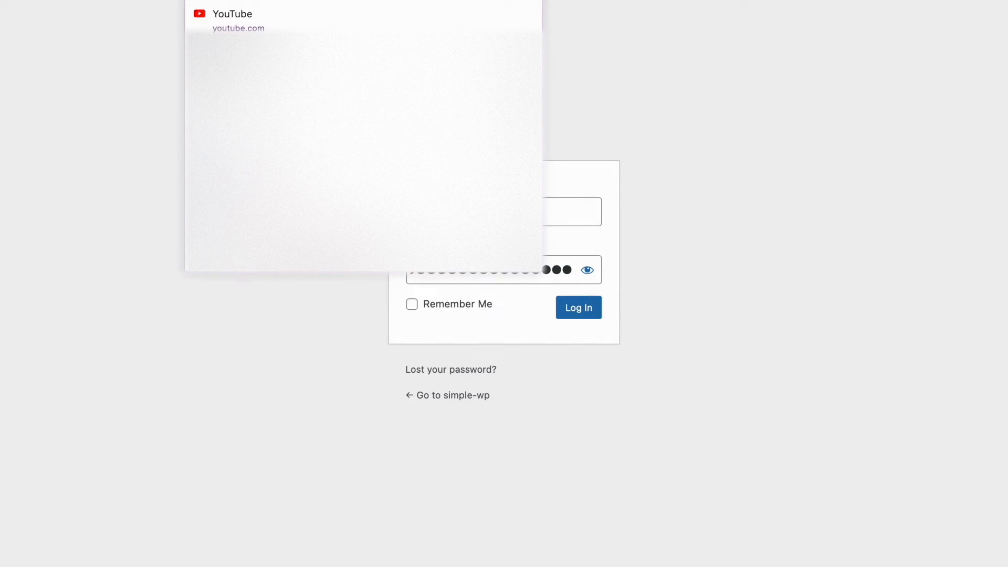
key(ctrl+v)
key(Return)
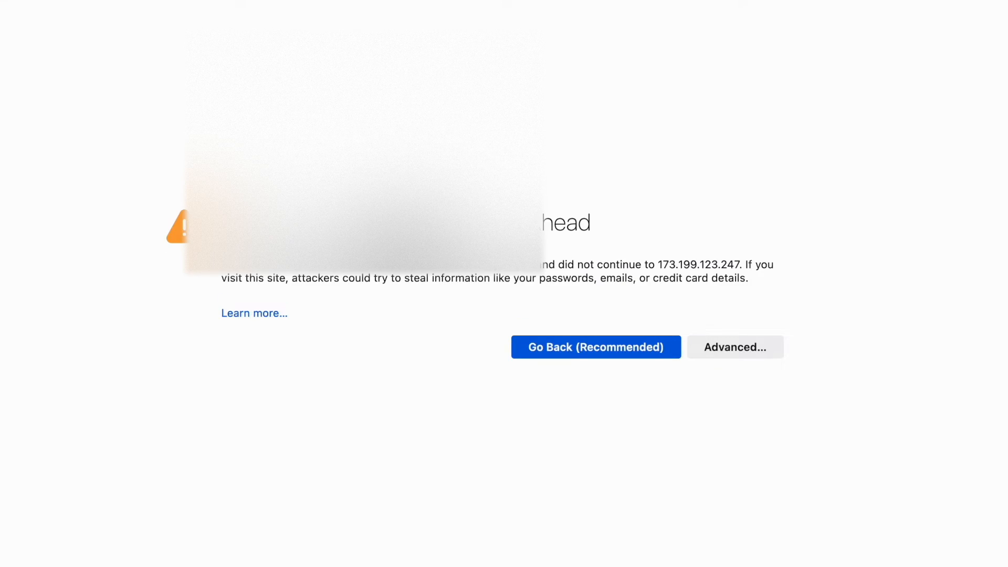
Accept Firefox's self-signed certificate warning to reach the WordPress login page.
click(726, 348)
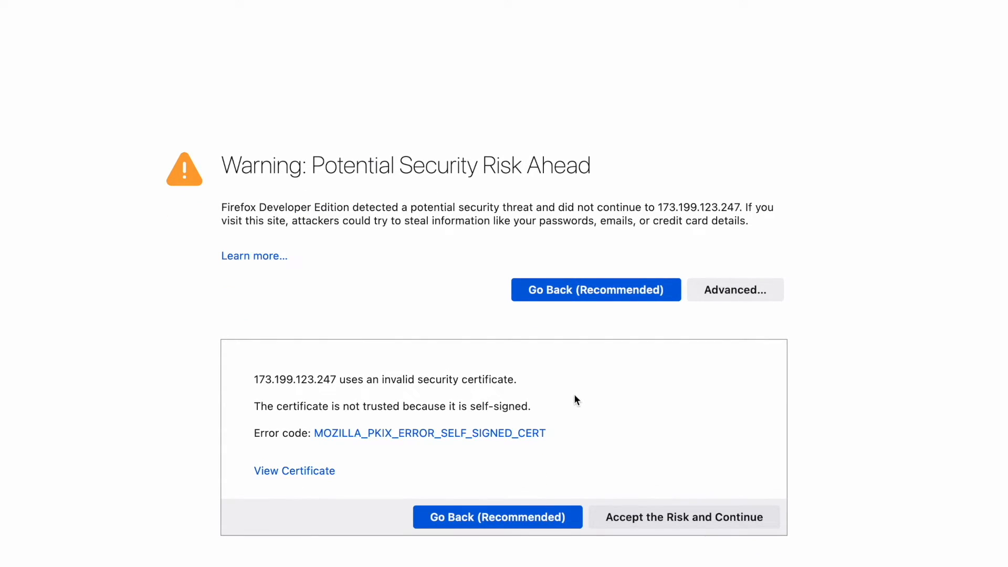
click(700, 510)
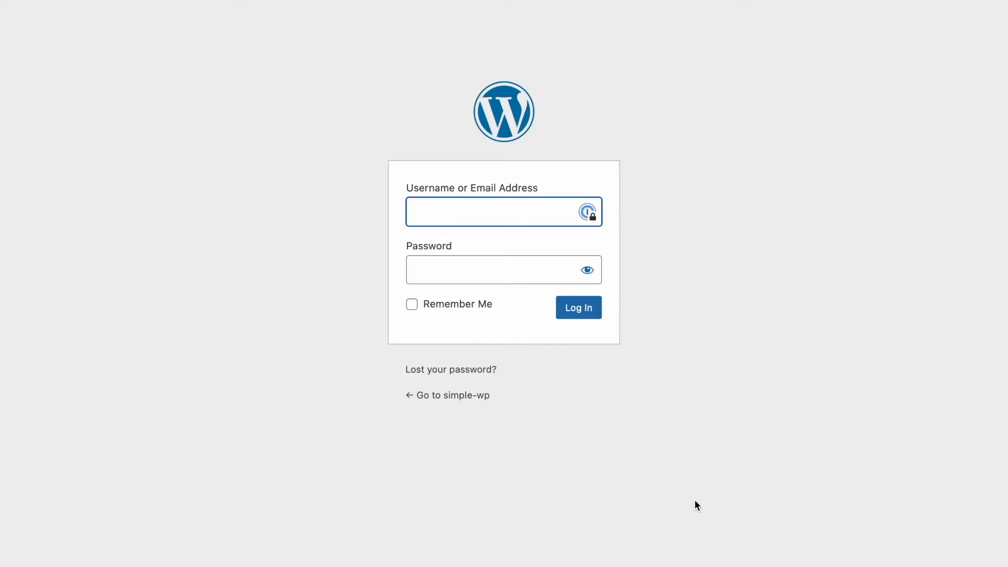
Log in as admin with the pasted password and Remember Me ticked, opening the Dashboard.
text(admin)
key(Tab)
key(super+v)
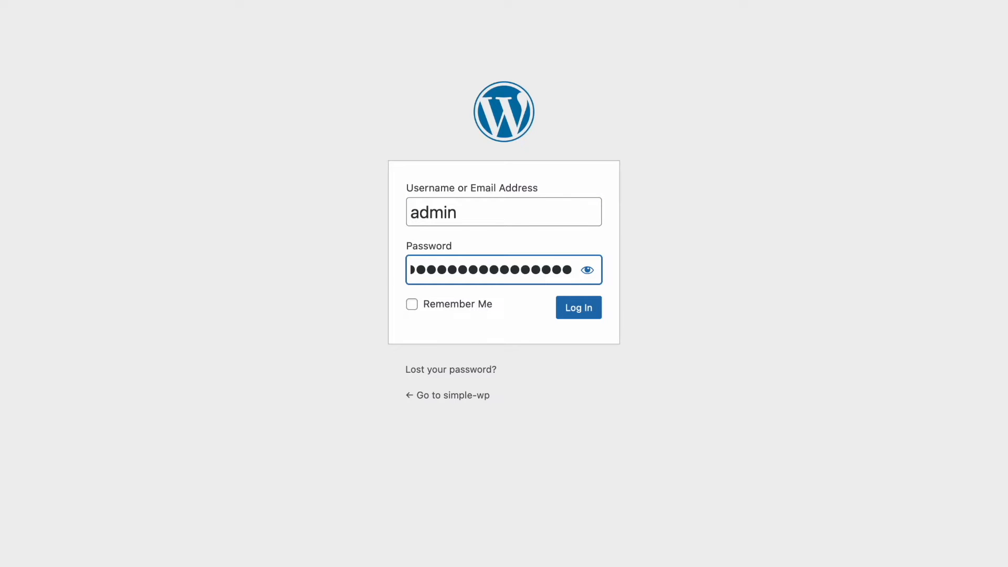
click(475, 312)
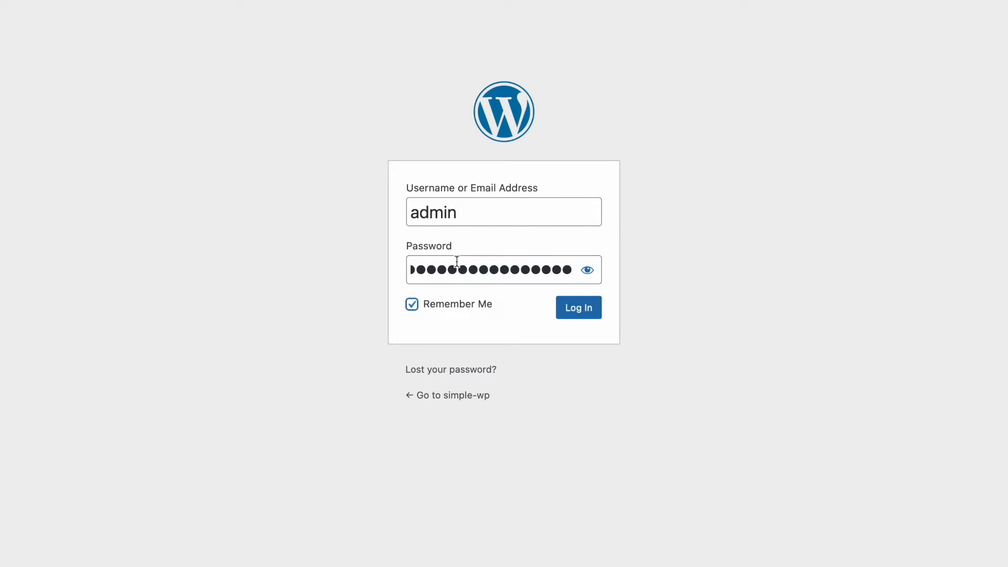
double_click(448, 212)
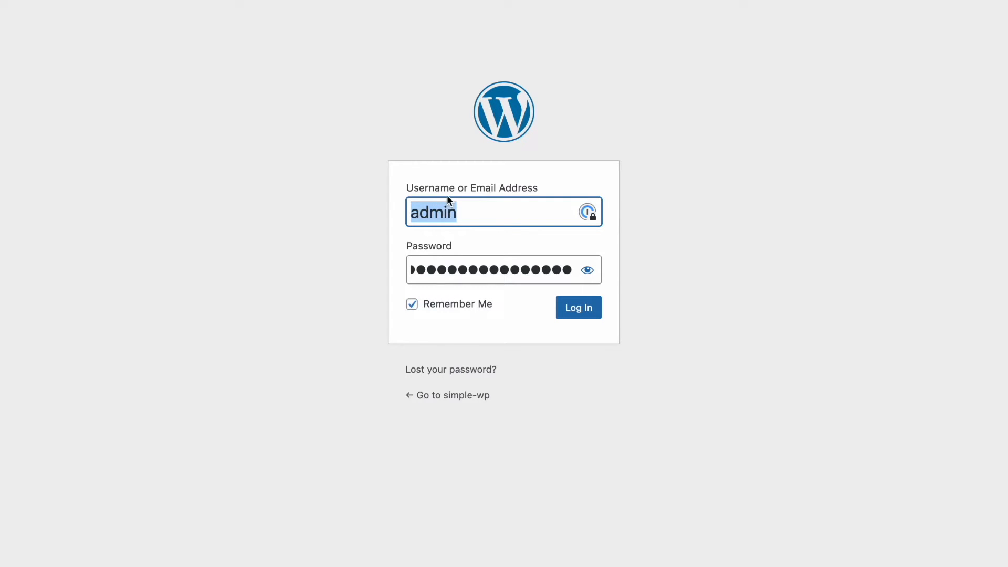
click(439, 264)
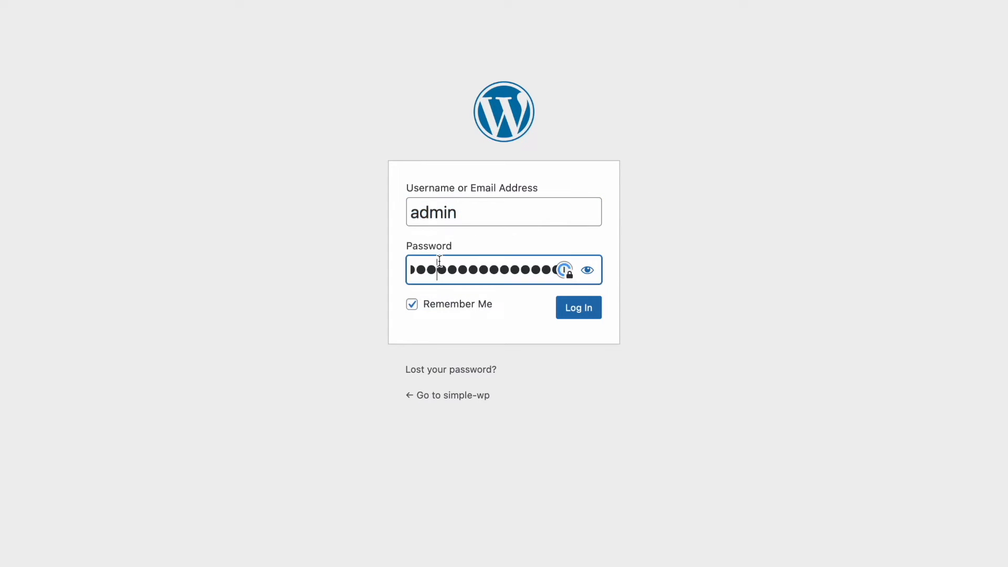
click(563, 307)
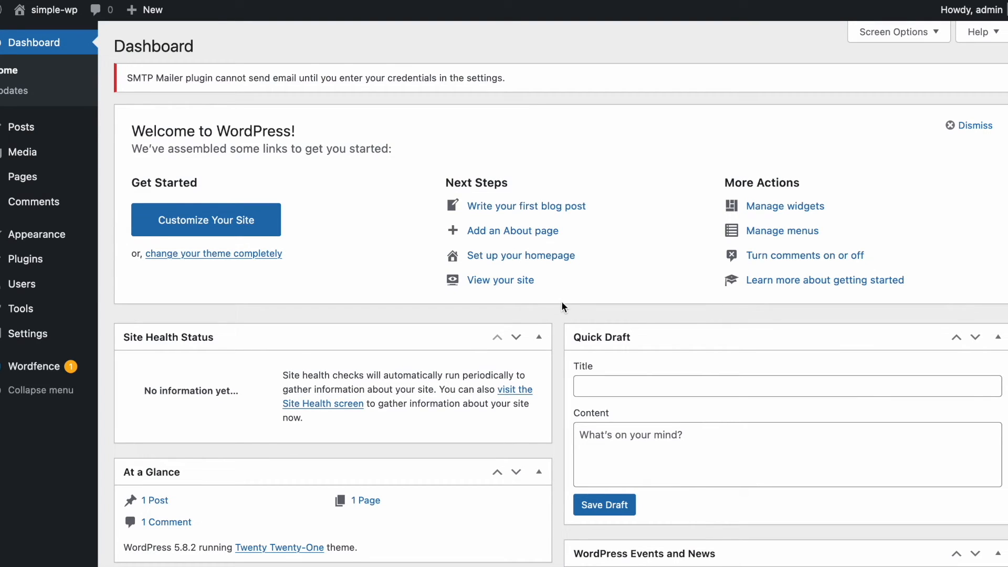
Scroll through the Dashboard, then view the Comments, Users and Comments pages again.
scroll(281, 338, down, 10)
scroll(308, 286, up, 15)
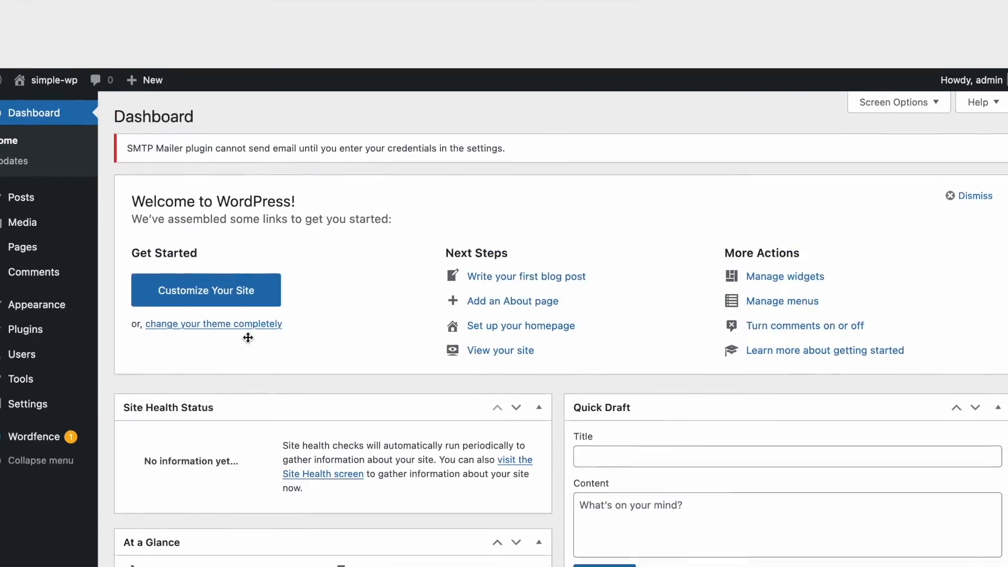
scroll(412, 491, down, 10)
scroll(411, 490, up, 5)
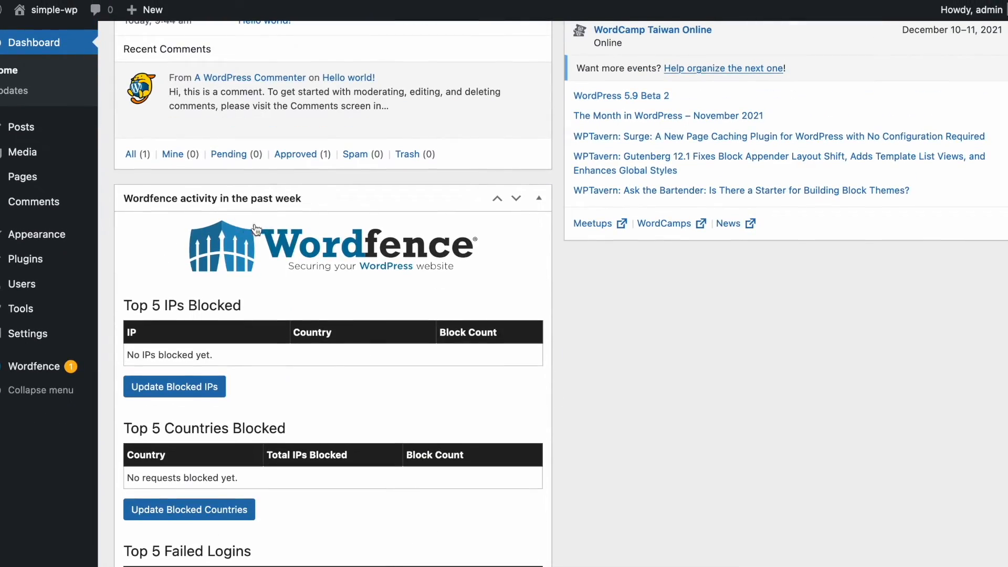
scroll(261, 229, up, 10)
scroll(243, 228, down, 4)
scroll(244, 231, up, 5)
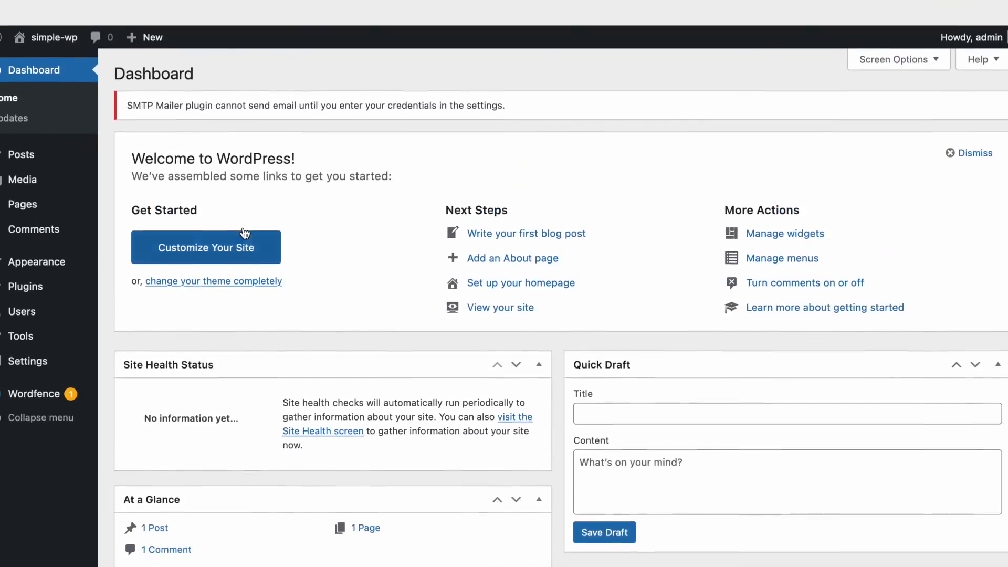
mouse_move(56, 13)
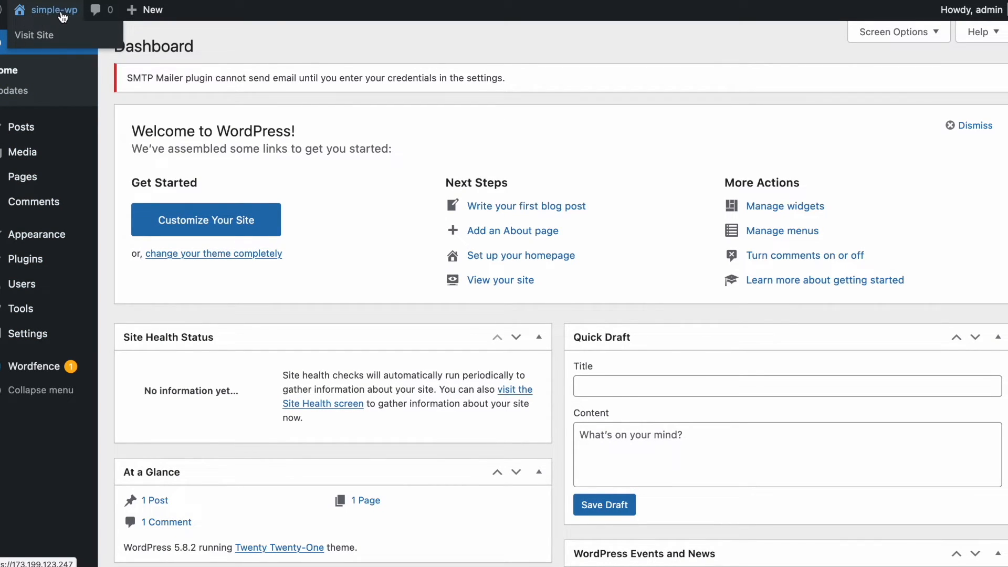
mouse_move(86, 343)
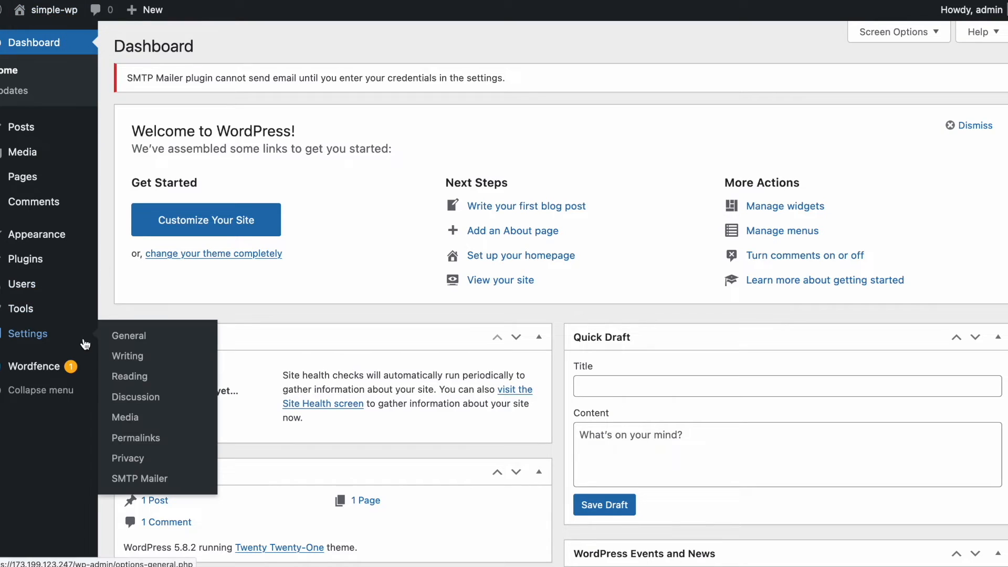
mouse_move(94, 258)
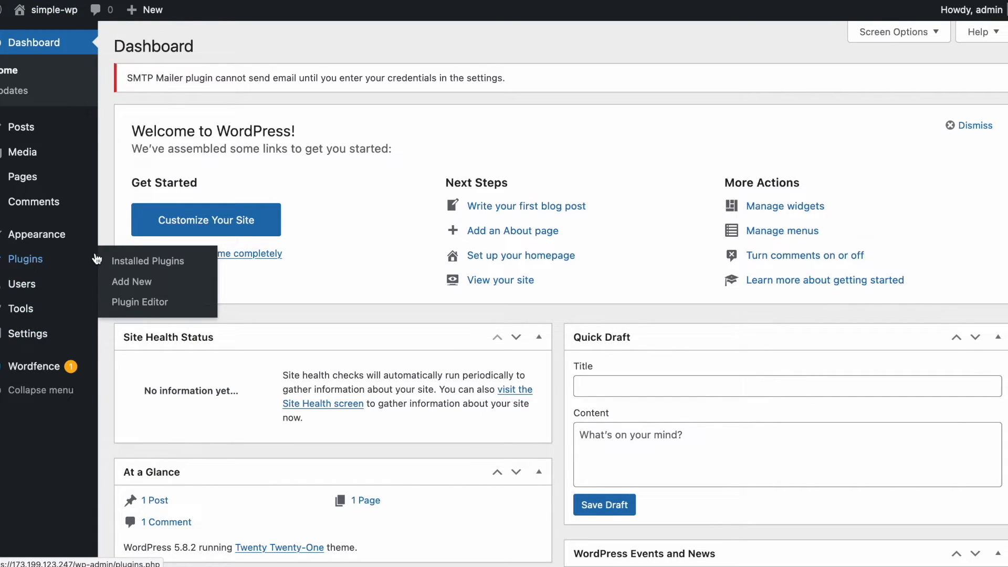
click(28, 203)
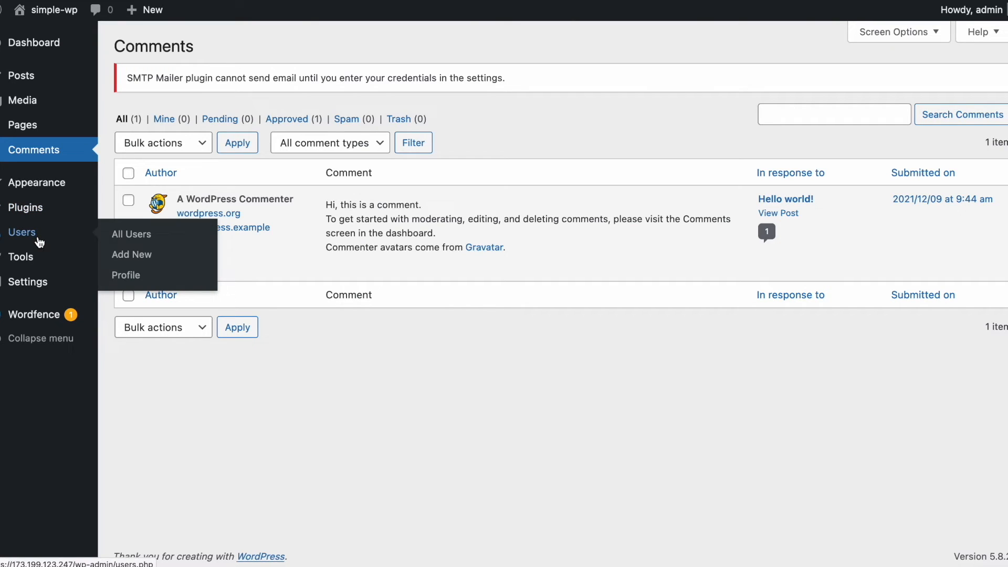
click(32, 235)
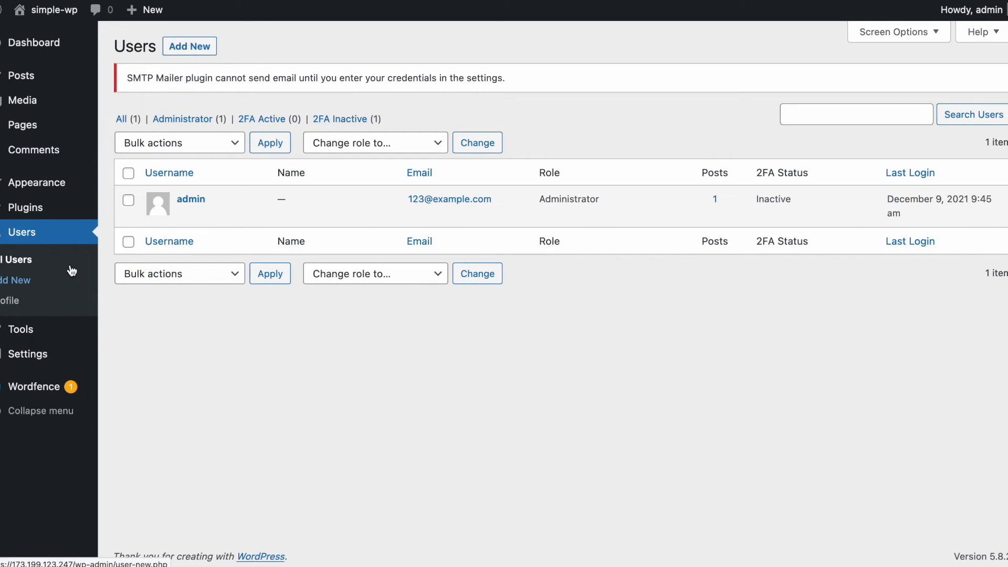
click(45, 155)
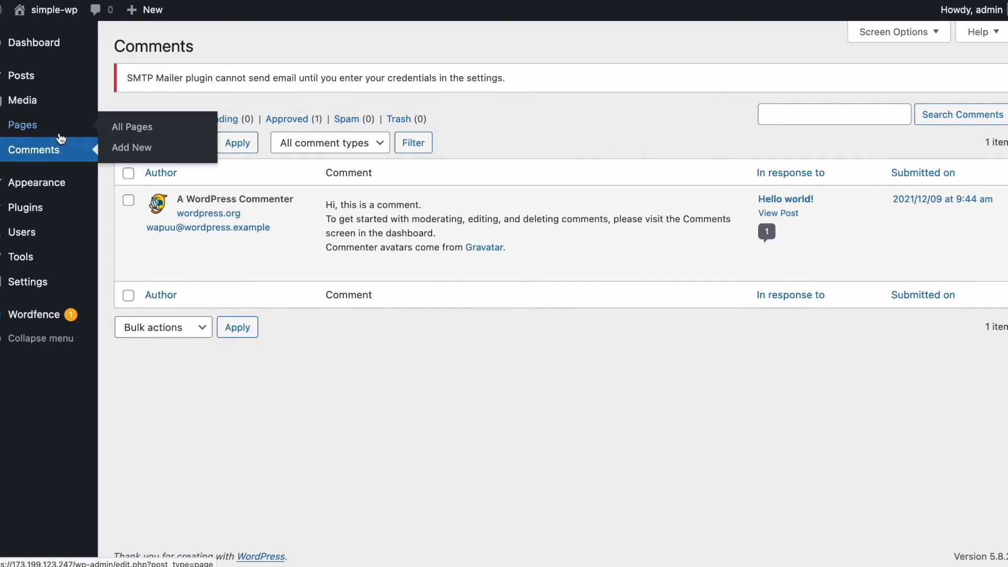
Visit Pages, Media Library and Tools, ending on General Settings with site title simple-wp.
click(61, 134)
click(37, 107)
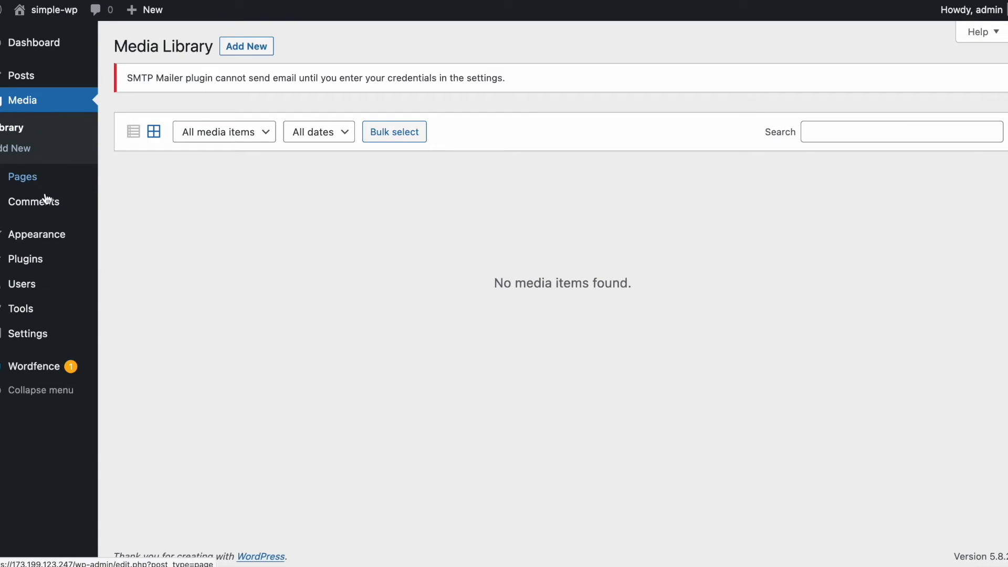
click(23, 310)
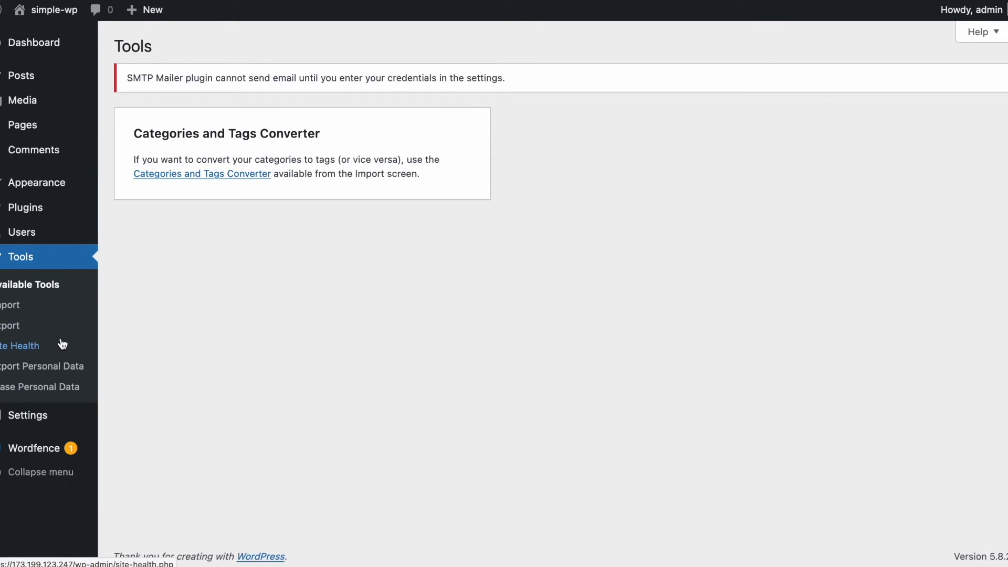
click(32, 420)
scroll(90, 378, down, 10)
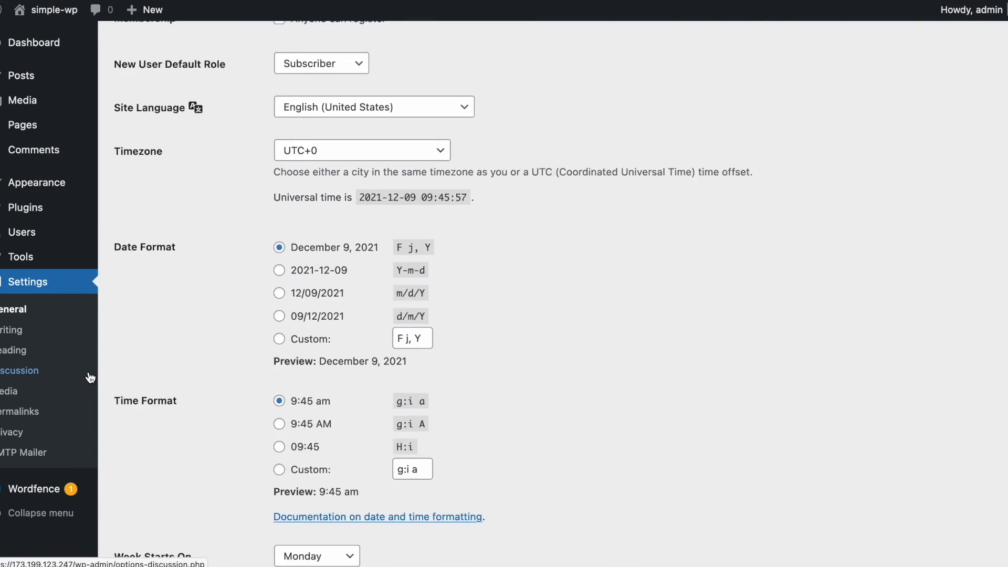
scroll(90, 377, up, 10)
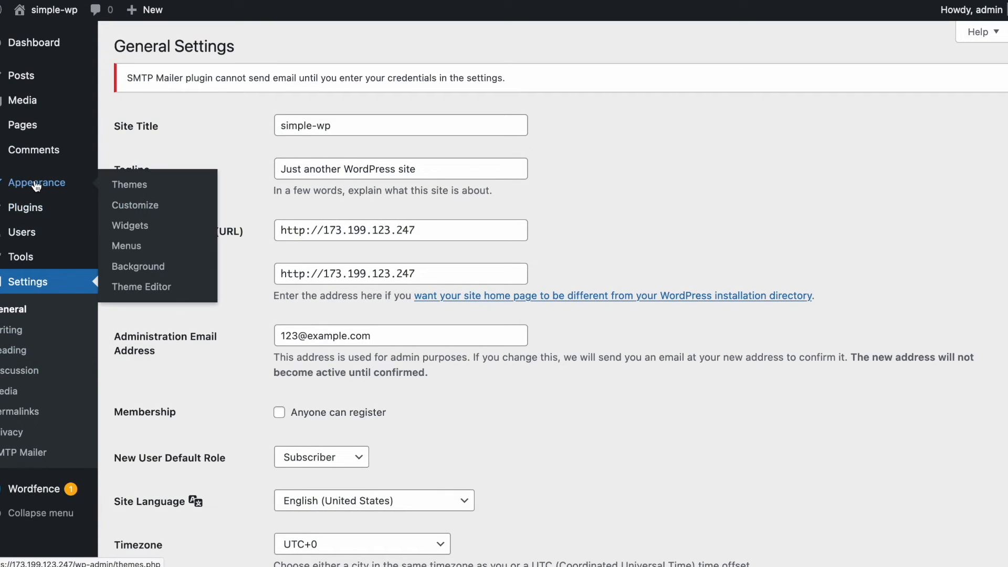
Review the active Wordfence 7.5.7 and SMTP Mailer plugins, then return to Comments.
click(43, 211)
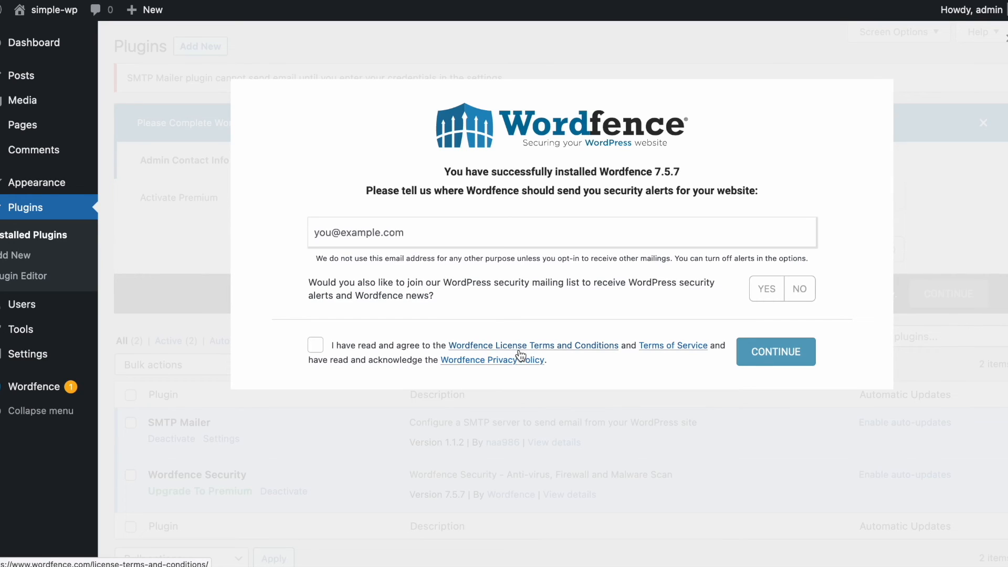
right_click(21, 152)
click(21, 152)
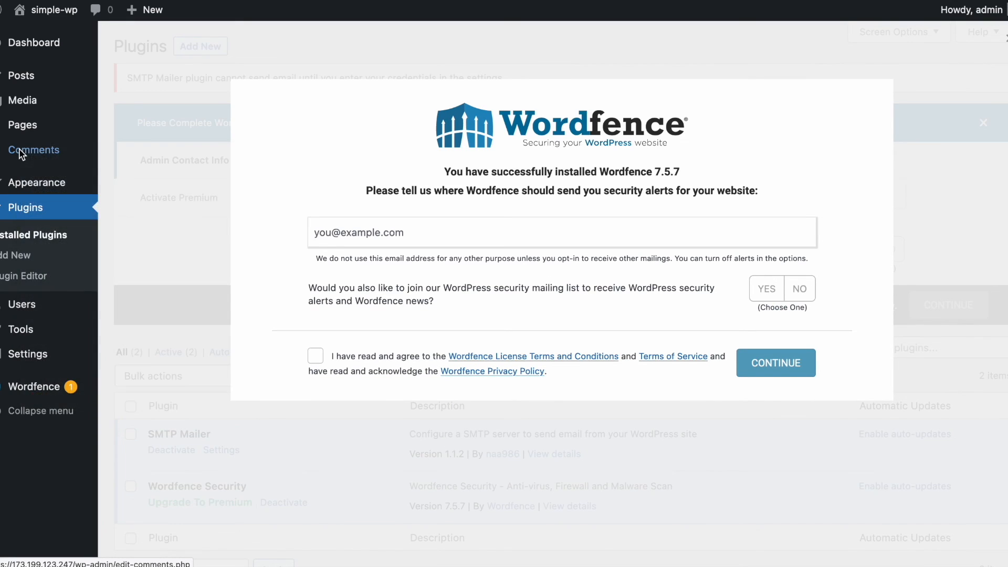
click(21, 152)
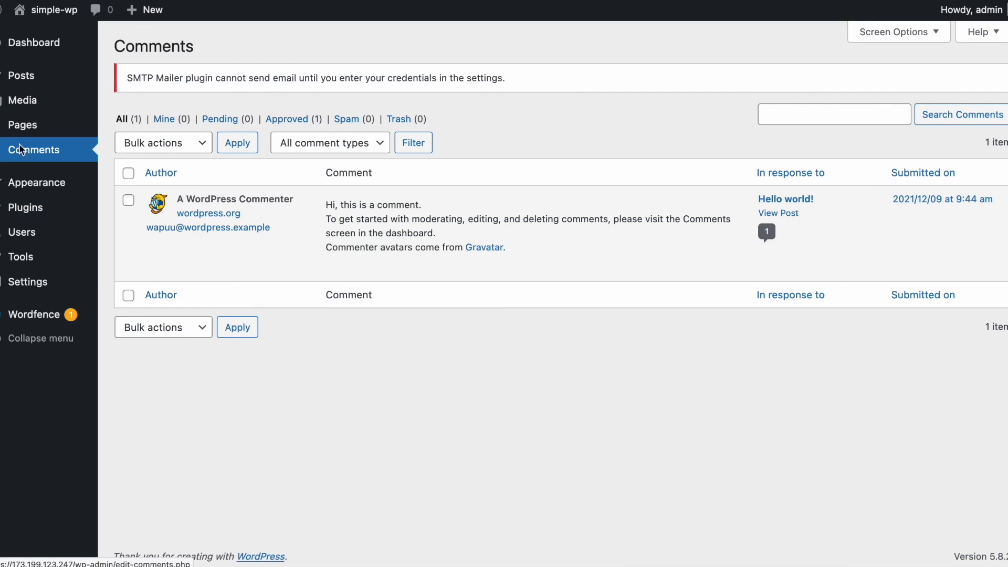
Browse Posts and Tools, ending on the Users list showing the single Administrator account.
click(21, 76)
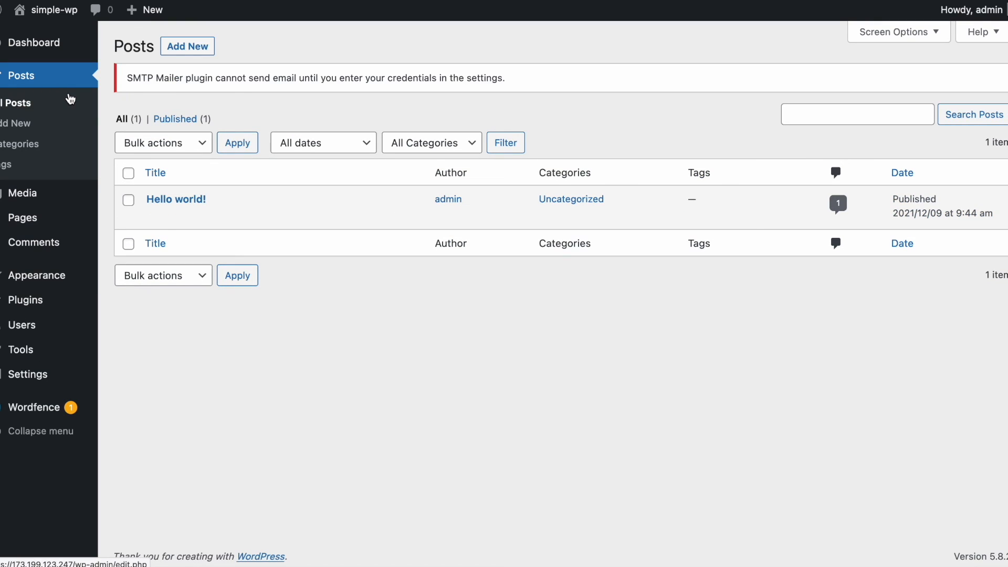
mouse_move(163, 223)
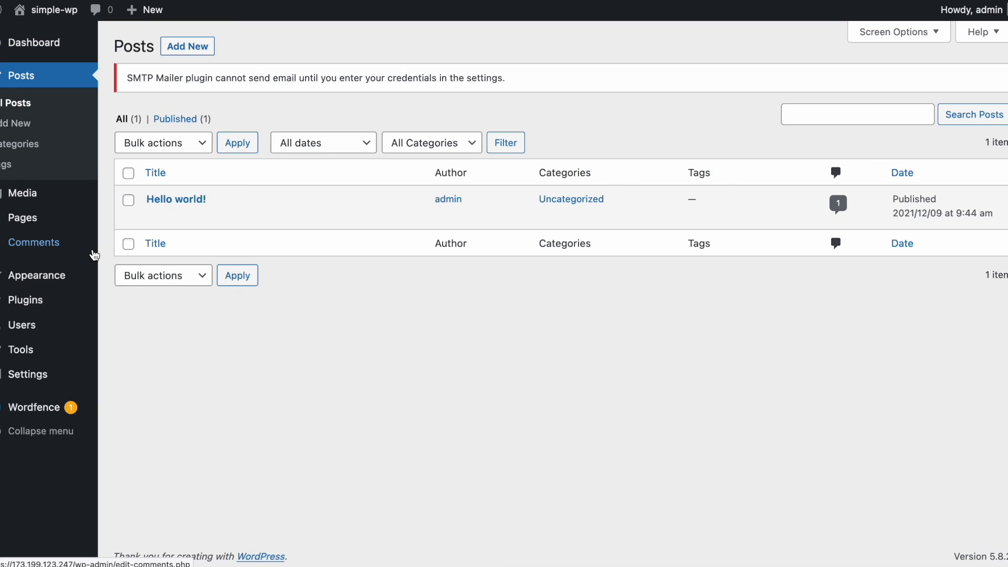
mouse_move(41, 315)
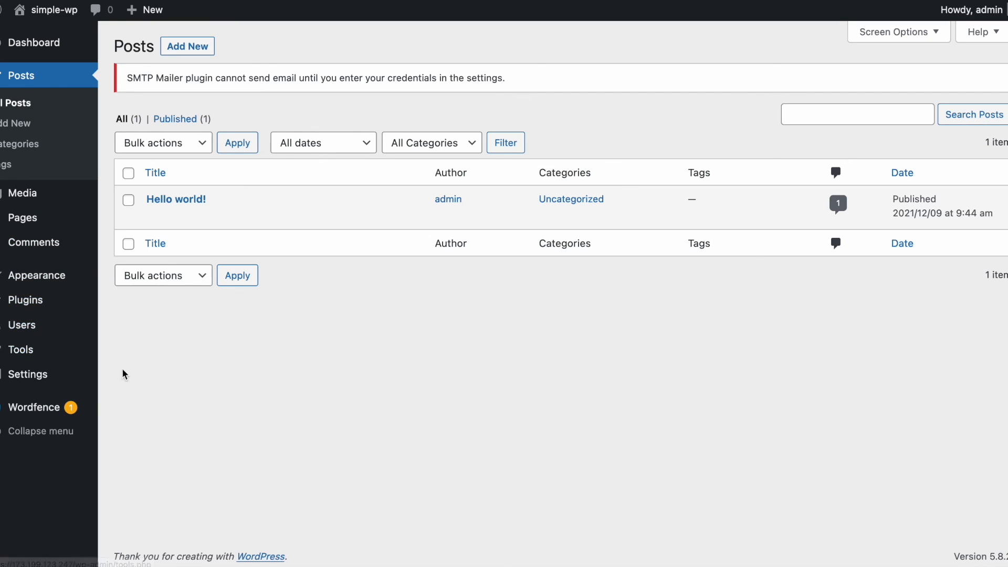
mouse_move(67, 353)
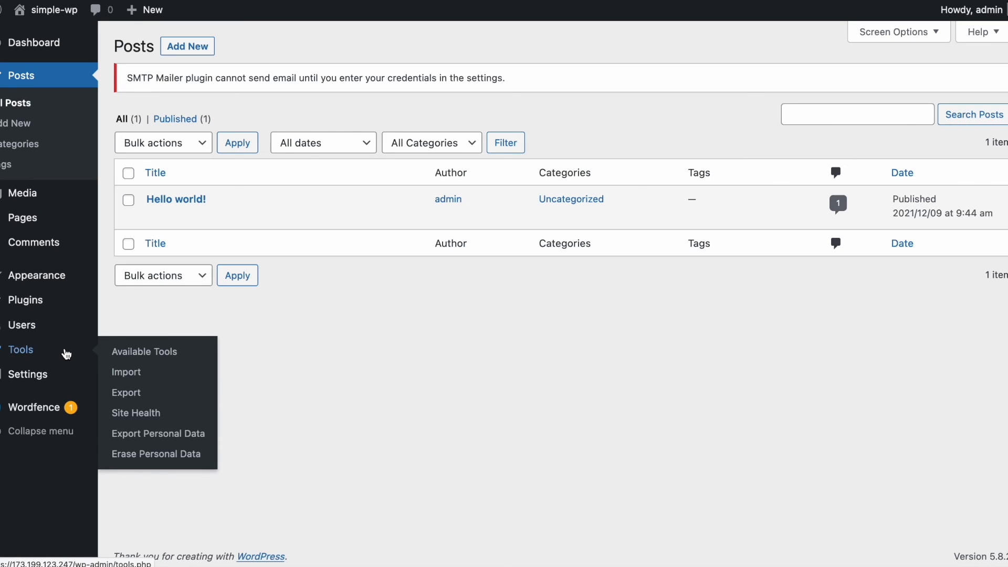
click(67, 353)
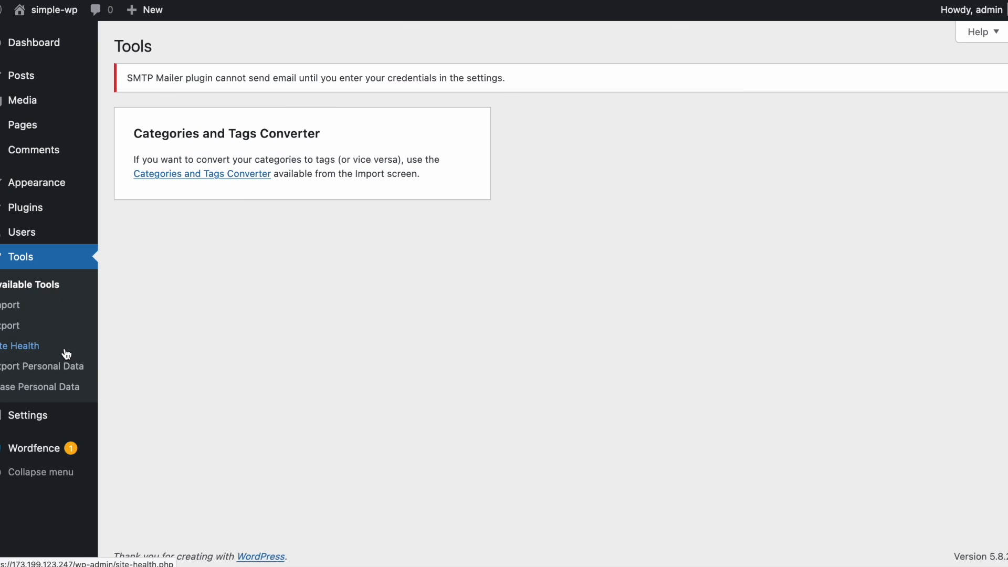
click(30, 232)
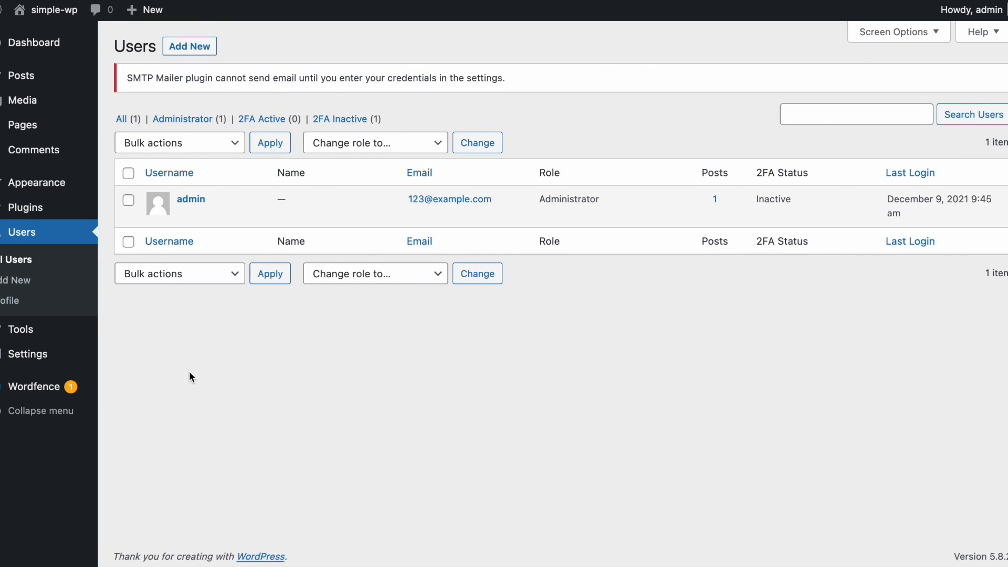